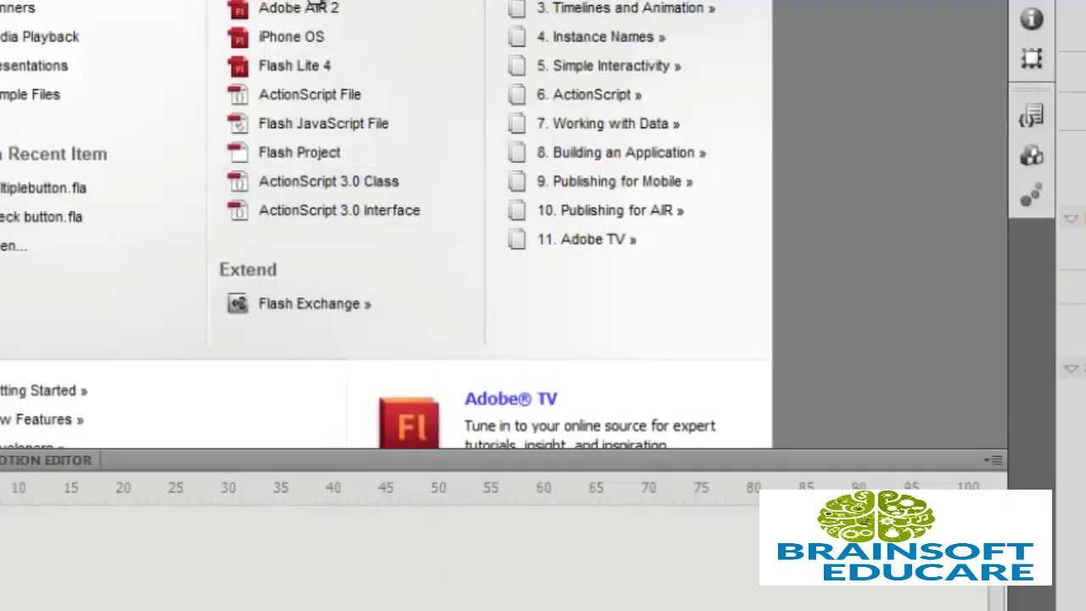
Create a new blank ActionScript 2.0 document, Untitled-18, from the start screen
click(311, 3)
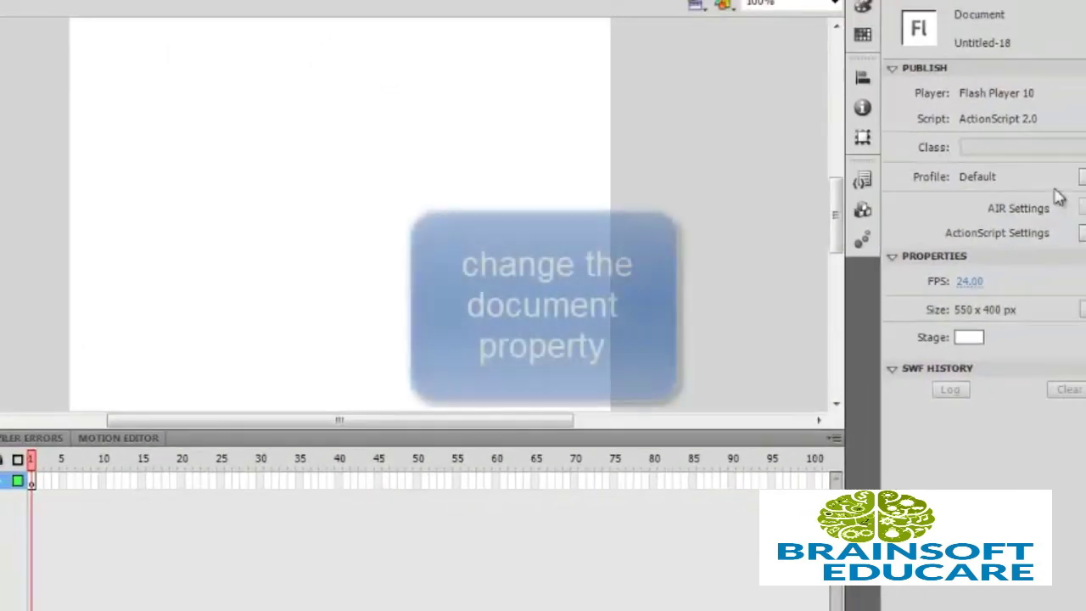
Set the stage background colour to black in Document Settings
right_click(492, 136)
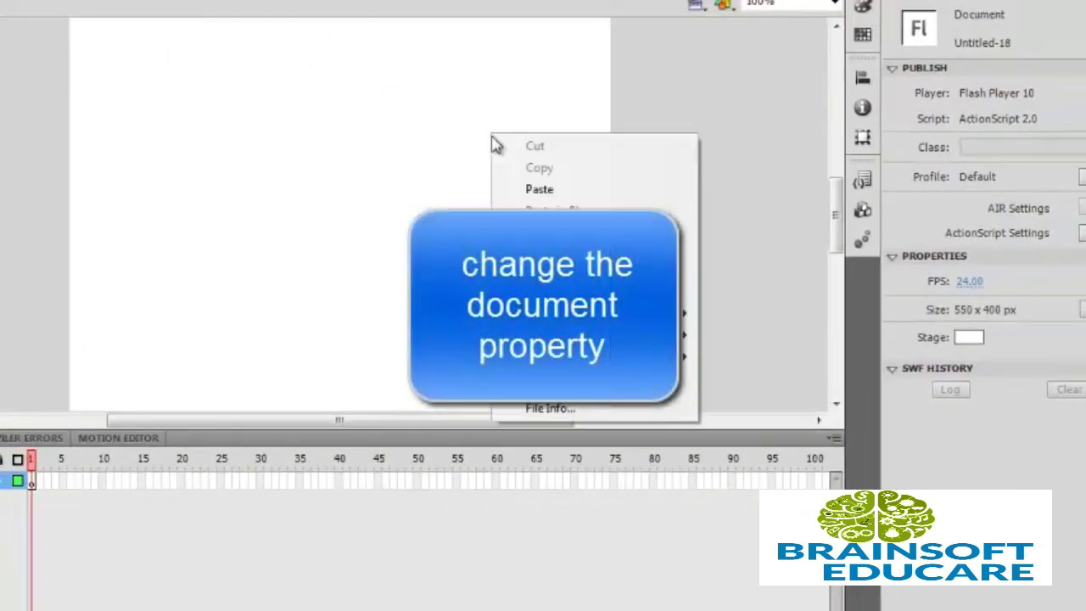
click(552, 388)
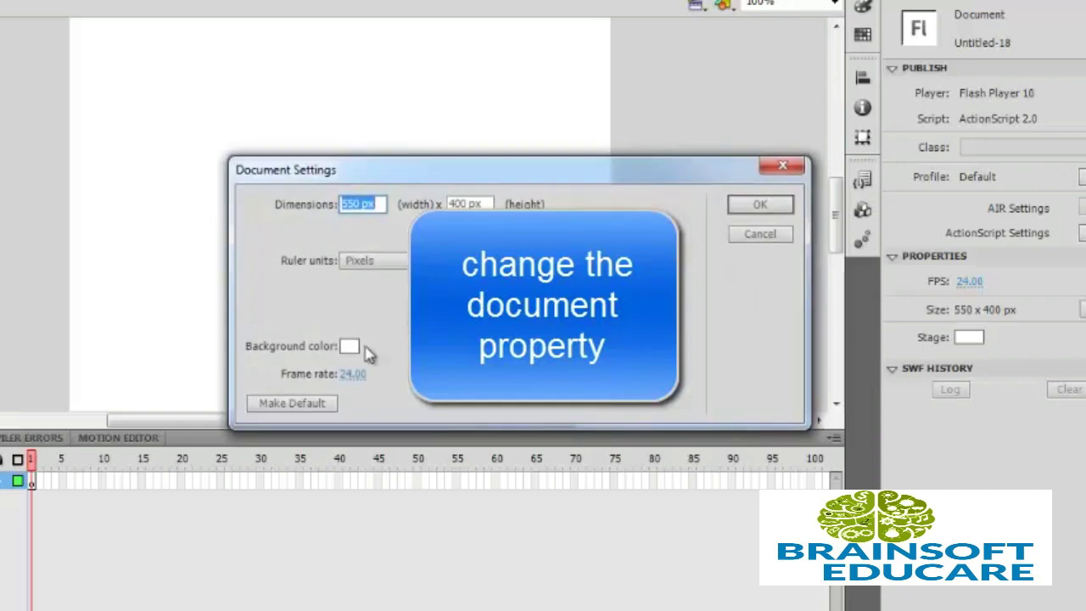
click(351, 346)
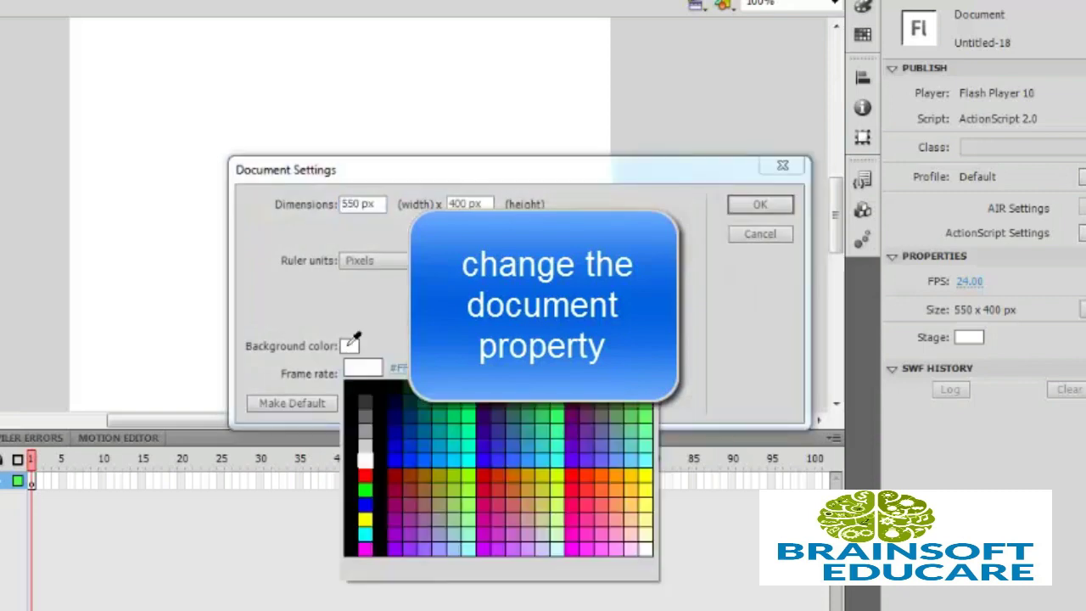
click(381, 427)
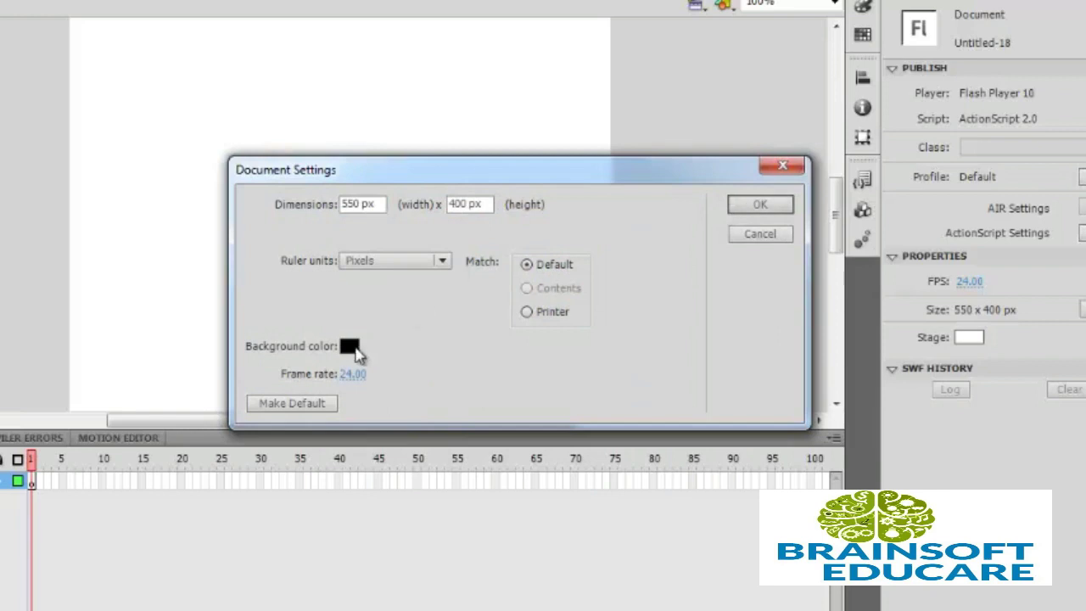
click(763, 208)
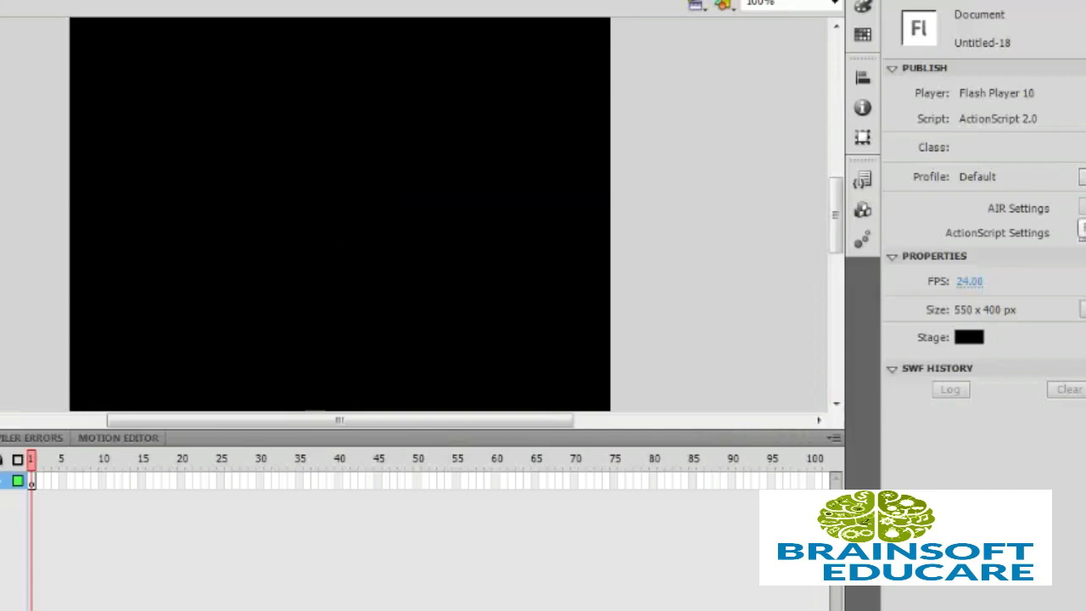
Draw a tall cyan (#00FFFF) filled rectangle near the stage's top right
click(1082, 229)
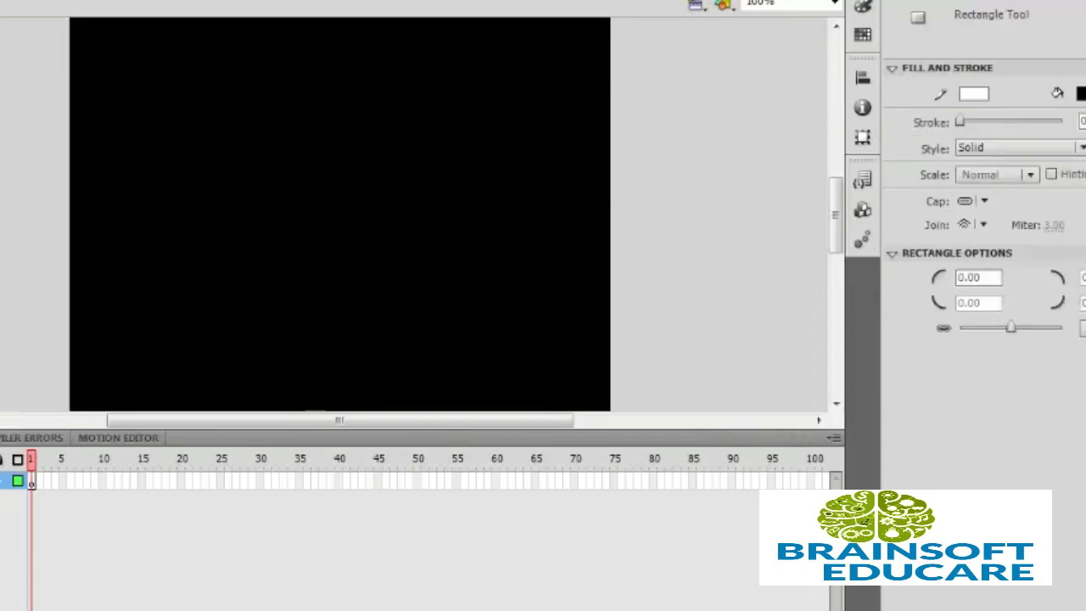
click(1080, 93)
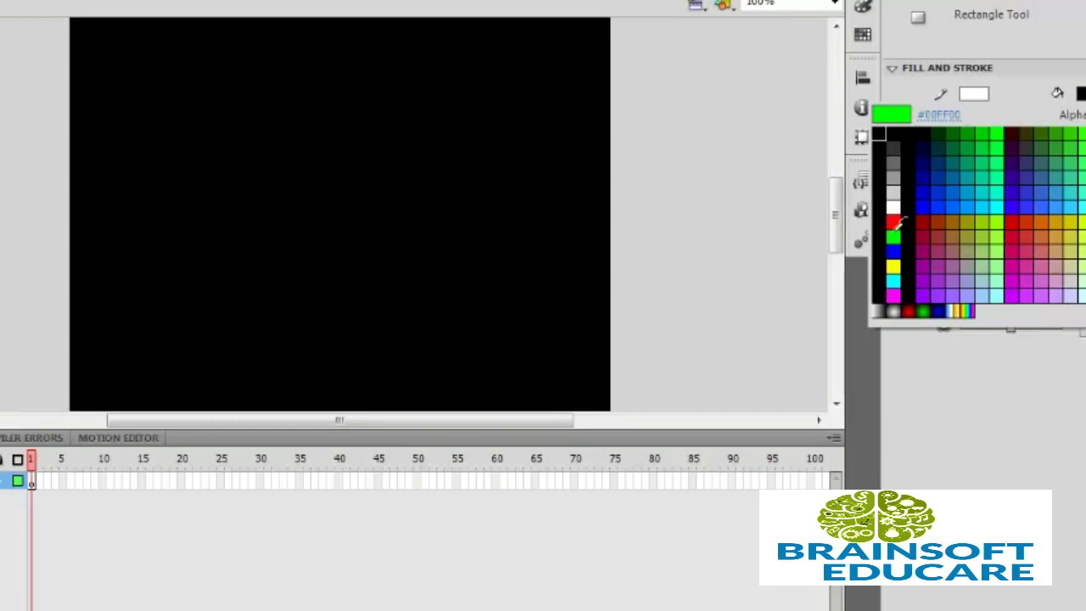
click(895, 280)
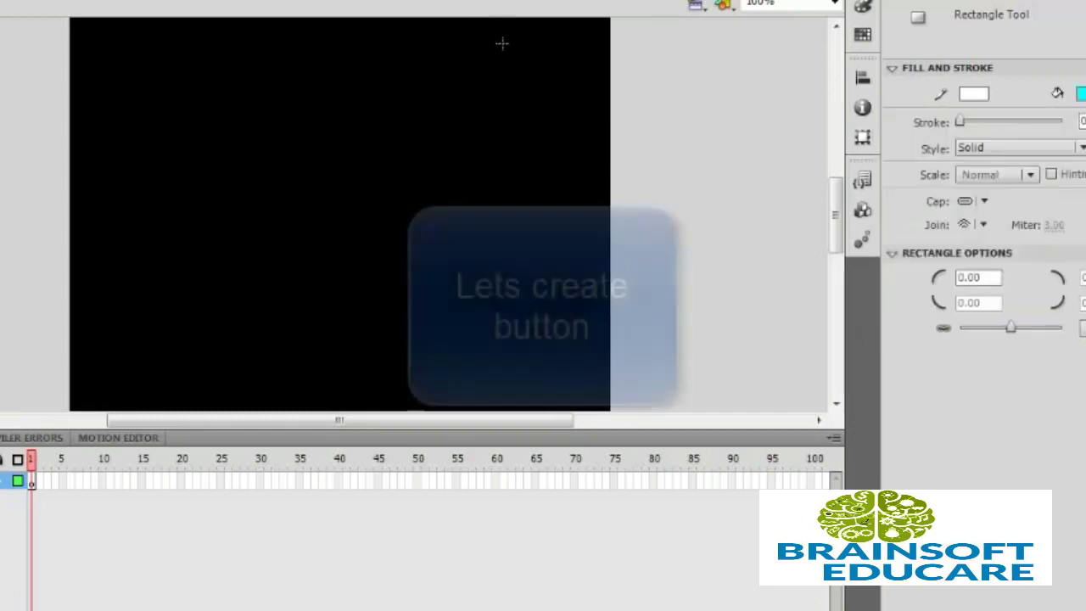
drag(485, 55, 523, 134)
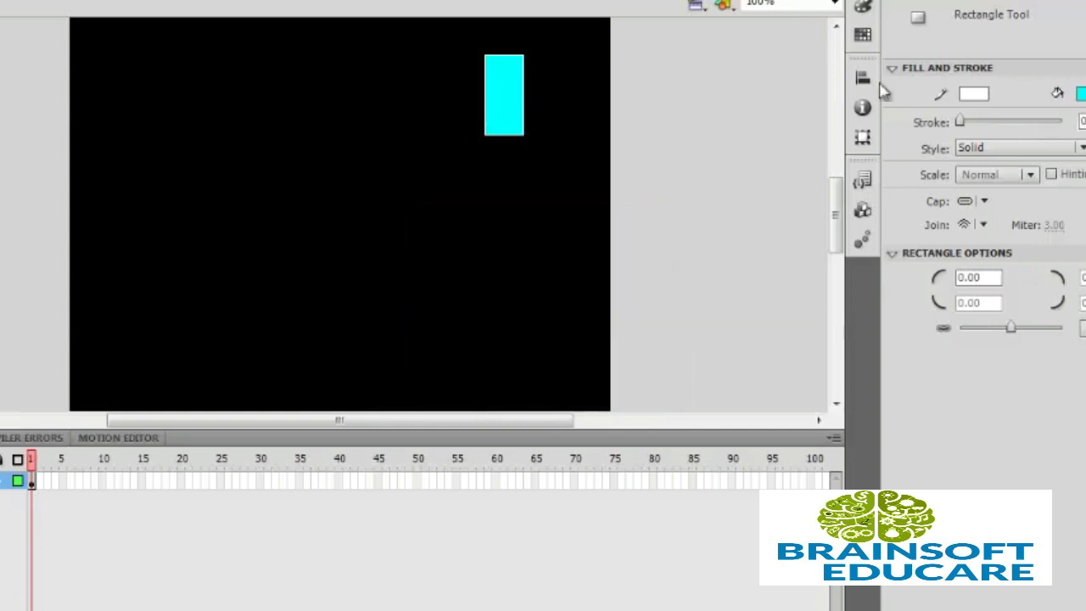
Create black static text reading 'Toggle' just right of the stage
key(t)
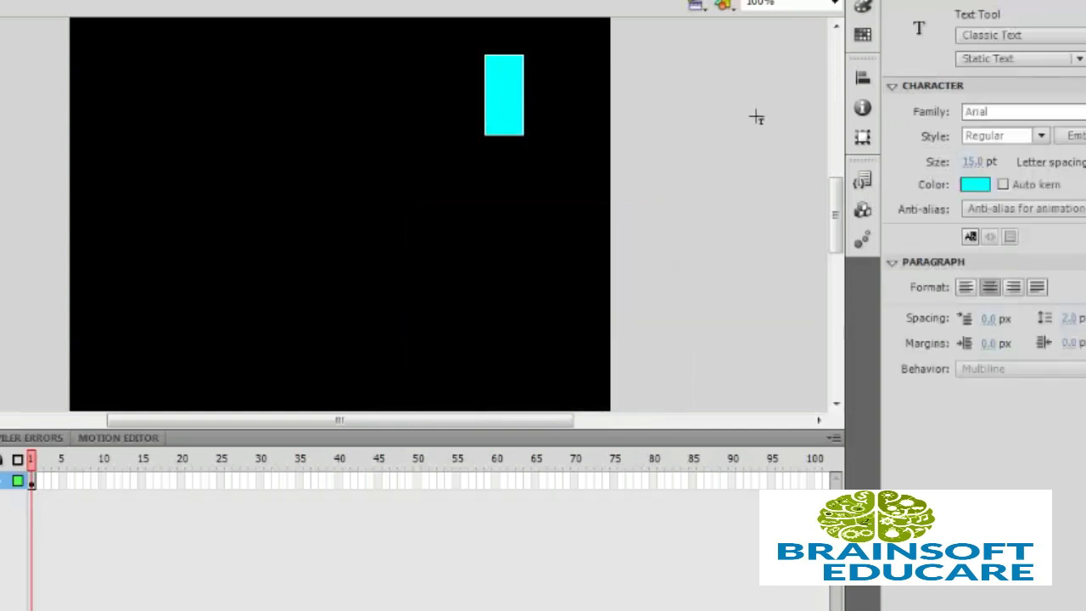
click(975, 184)
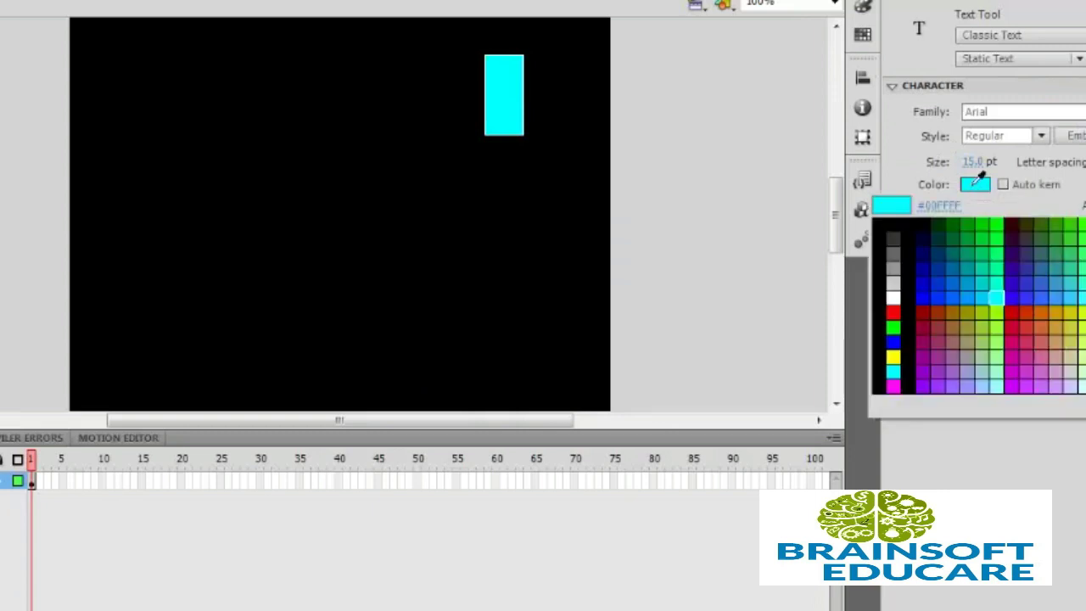
click(912, 276)
drag(646, 100, 761, 134)
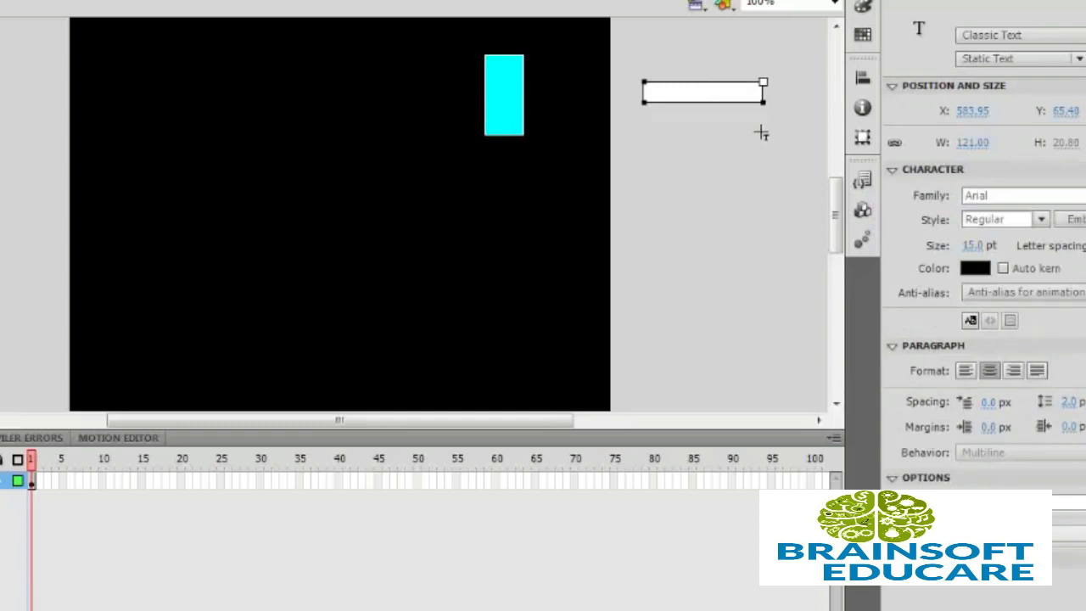
text(Toggle)
key(Escape)
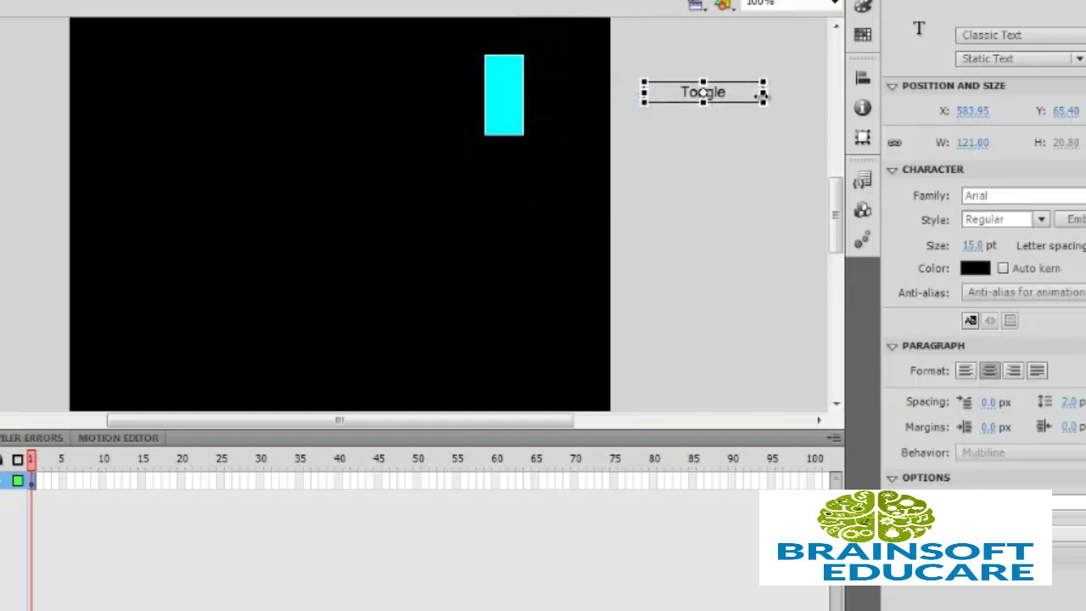
Rotate the Toggle text to stand vertical and move it onto the cyan rectangle
drag(760, 107, 691, 146)
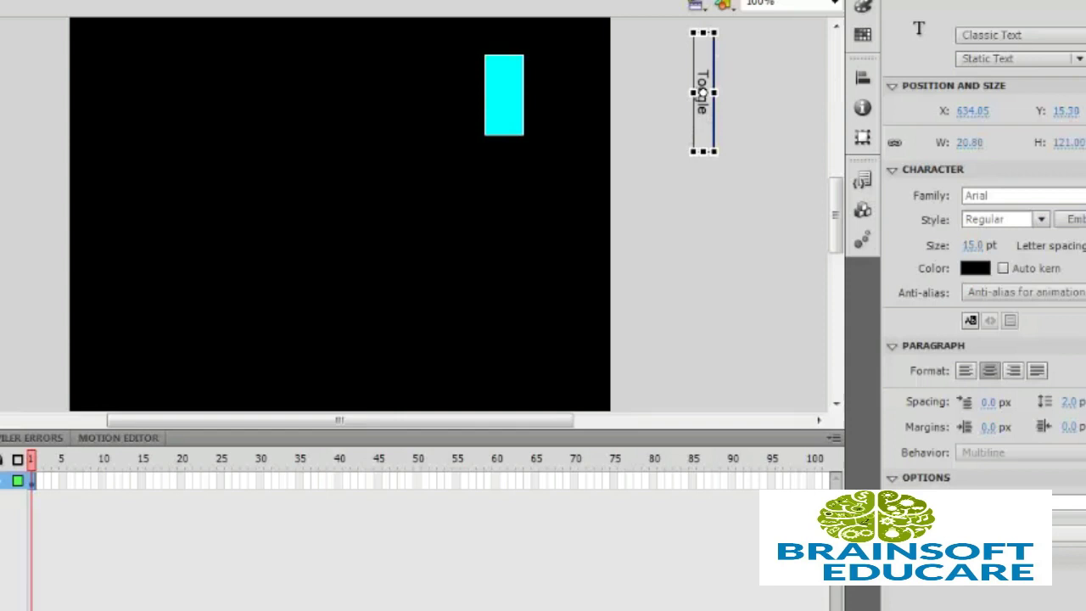
key(v)
drag(701, 90, 502, 87)
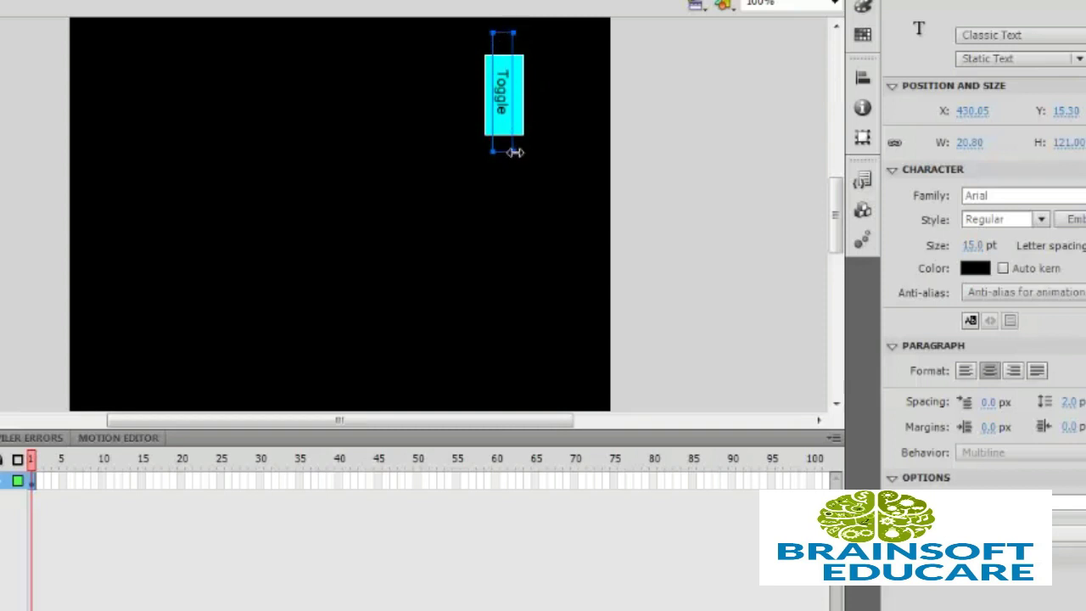
click(588, 145)
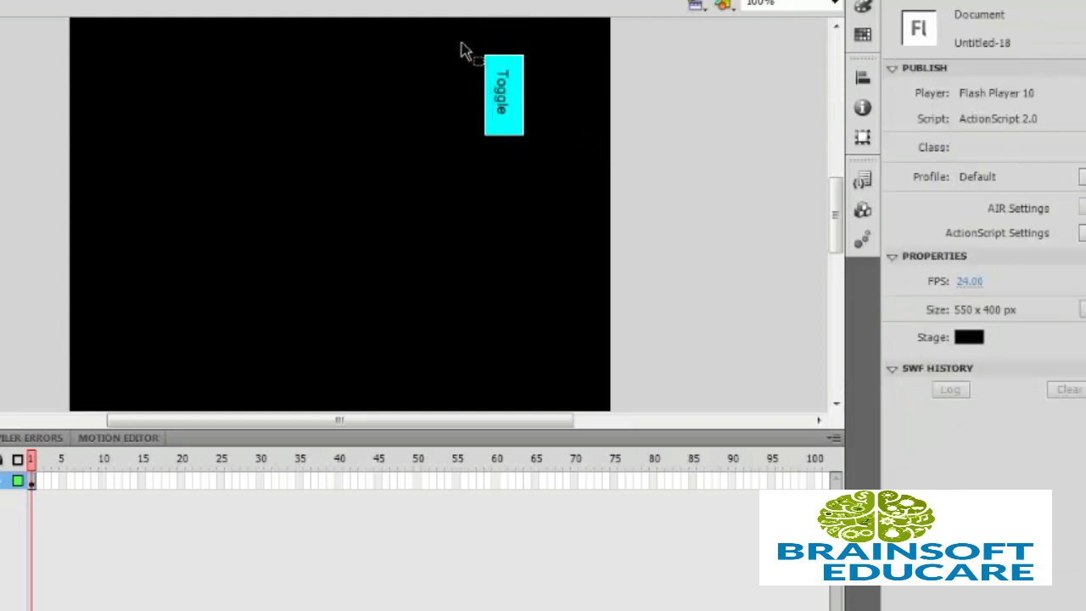
Convert the cyan rectangle and Toggle text into a Button symbol named btn
drag(461, 43, 547, 174)
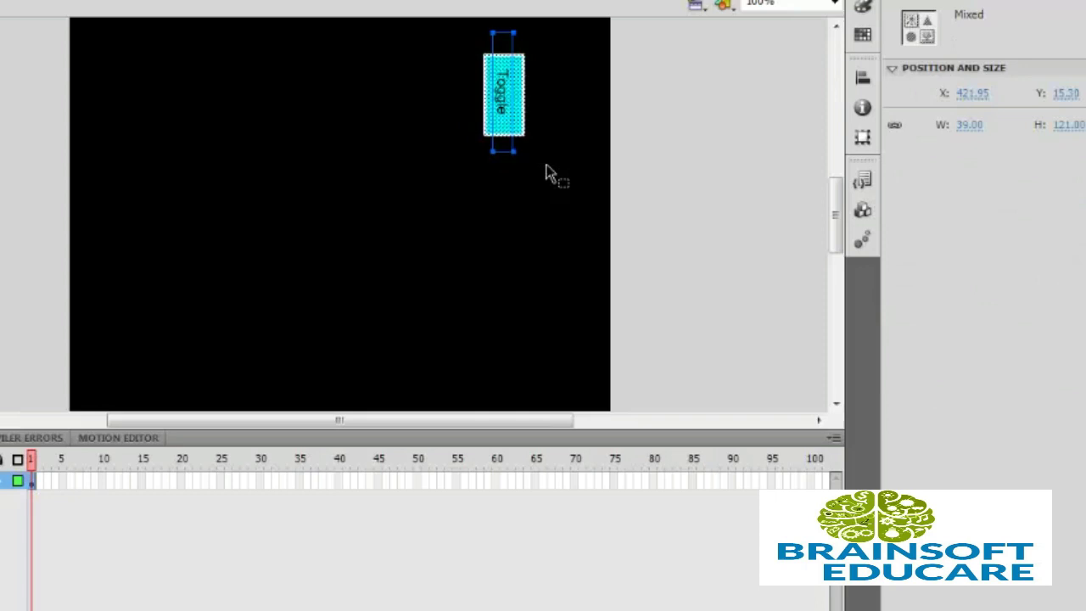
drag(455, 24, 542, 181)
key(F8)
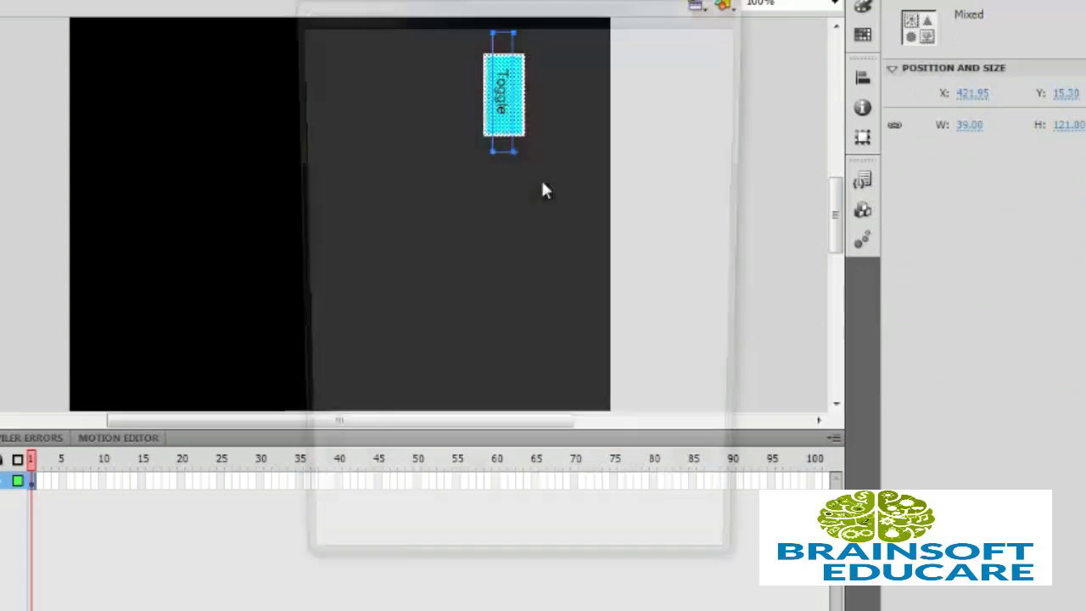
key(BackSpace)
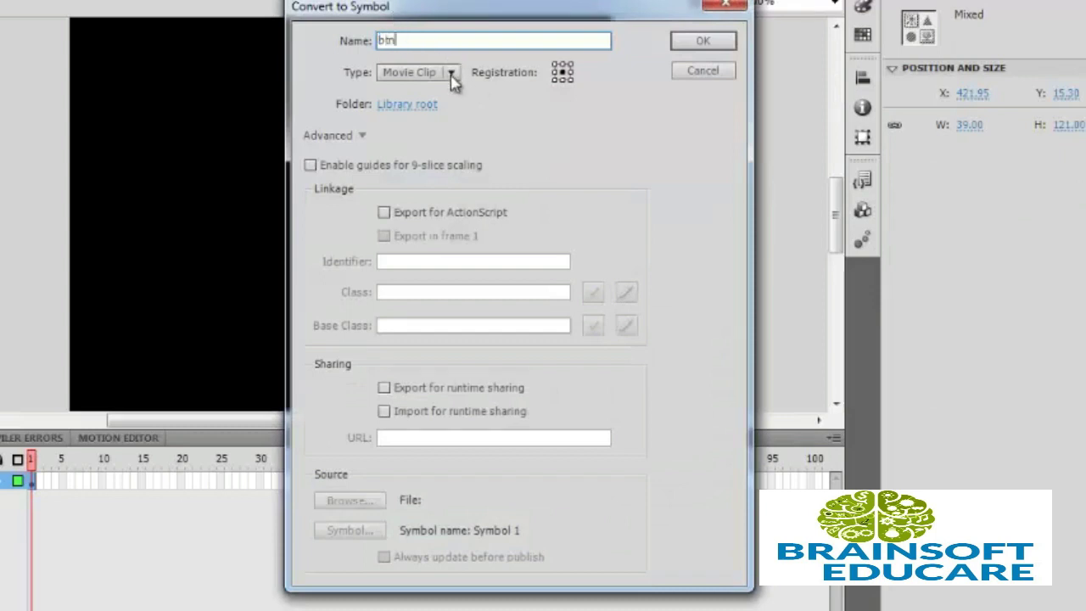
click(448, 74)
click(430, 124)
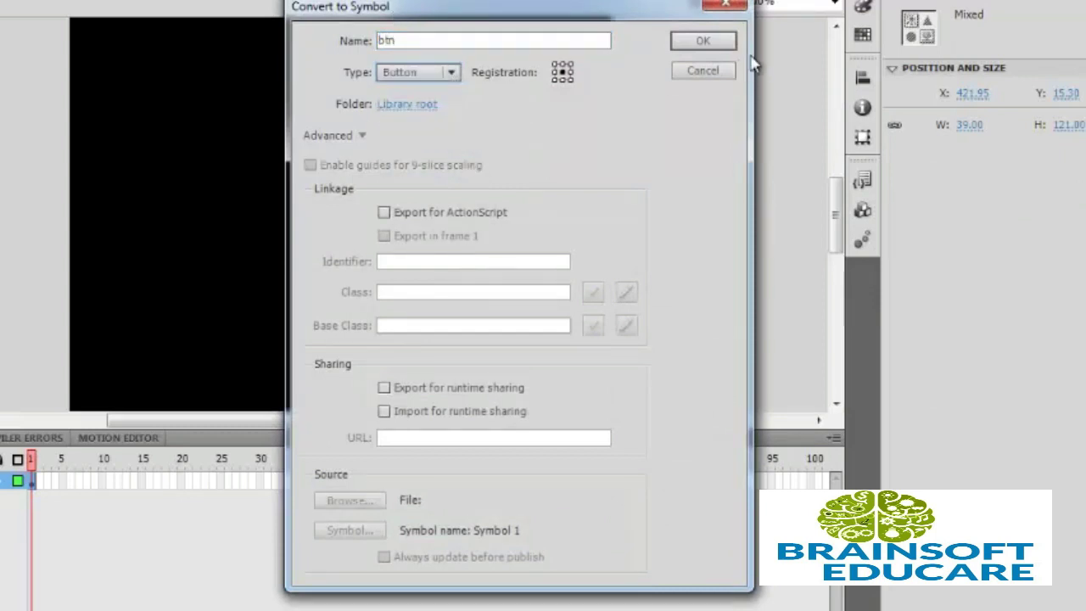
click(711, 44)
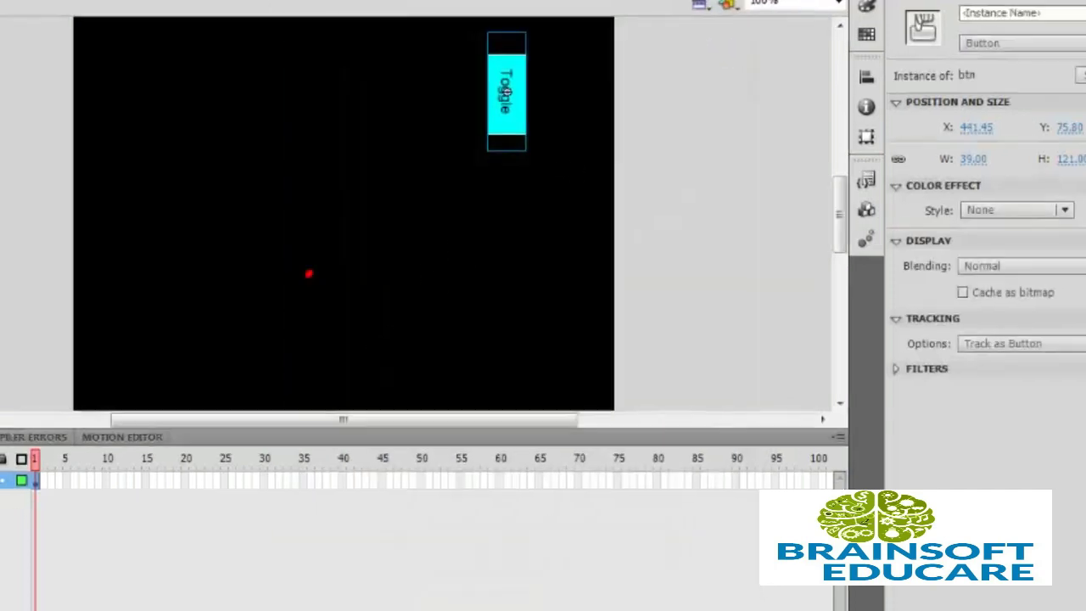
Add a second layer above Layer 1 named 'move' and switch to the Rectangle tool
click(39, 473)
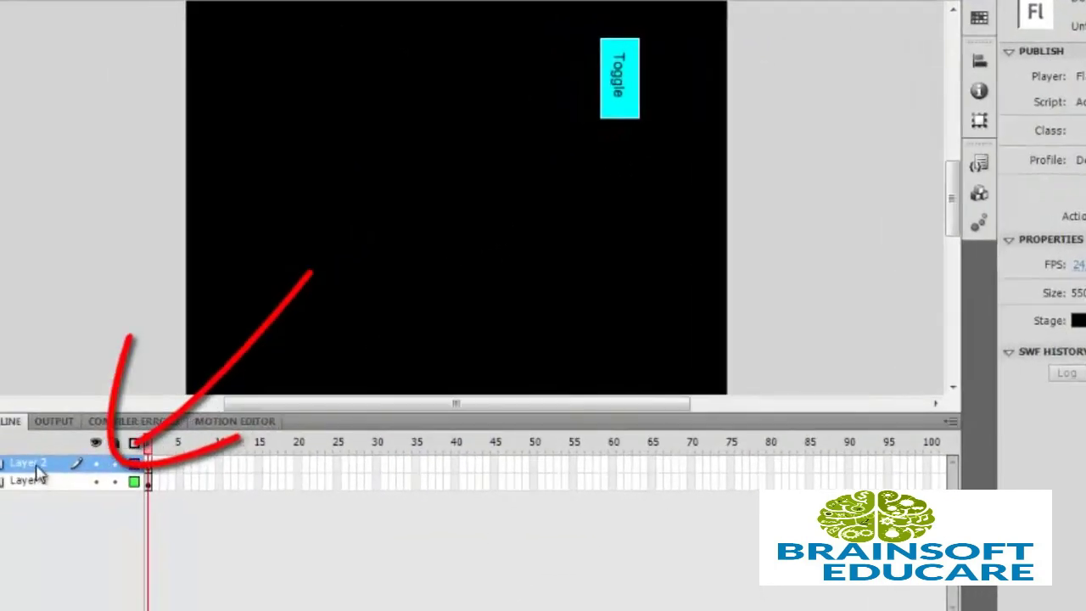
double_click(37, 466)
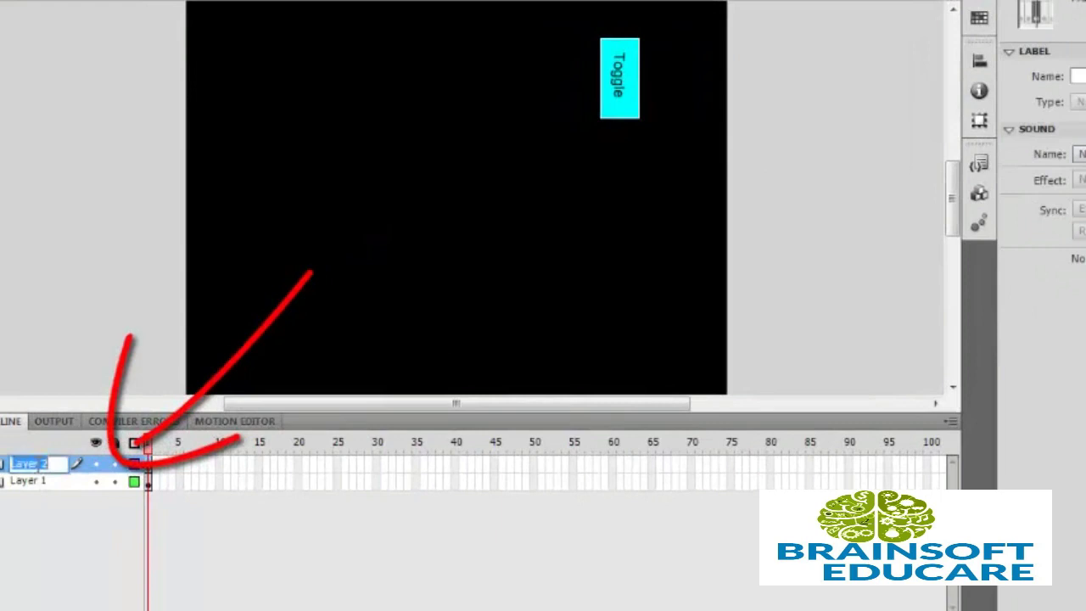
text(mo)
text(ve)
click(812, 161)
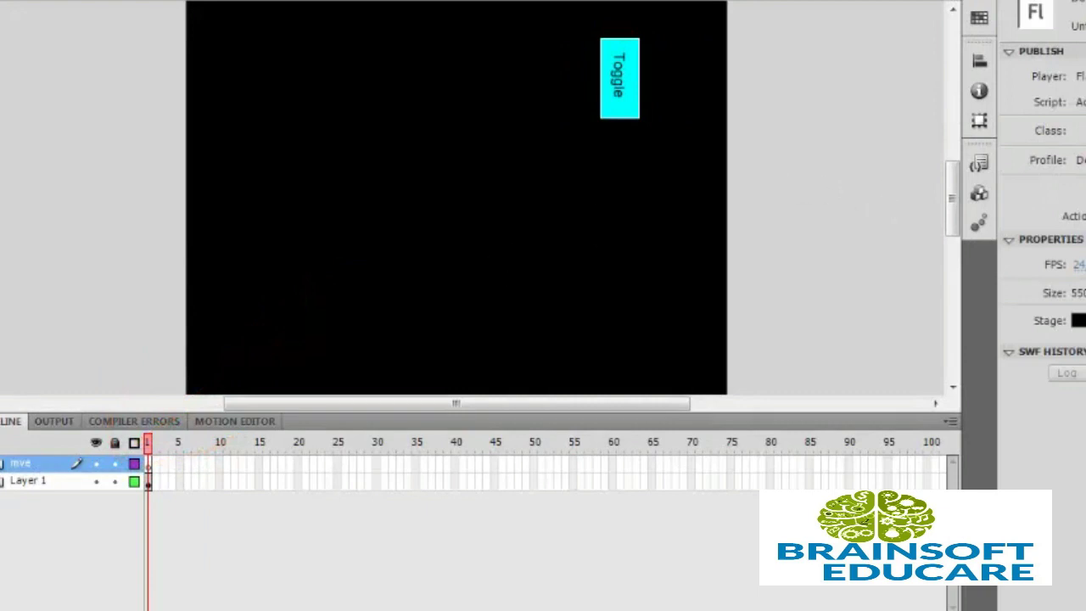
key(r)
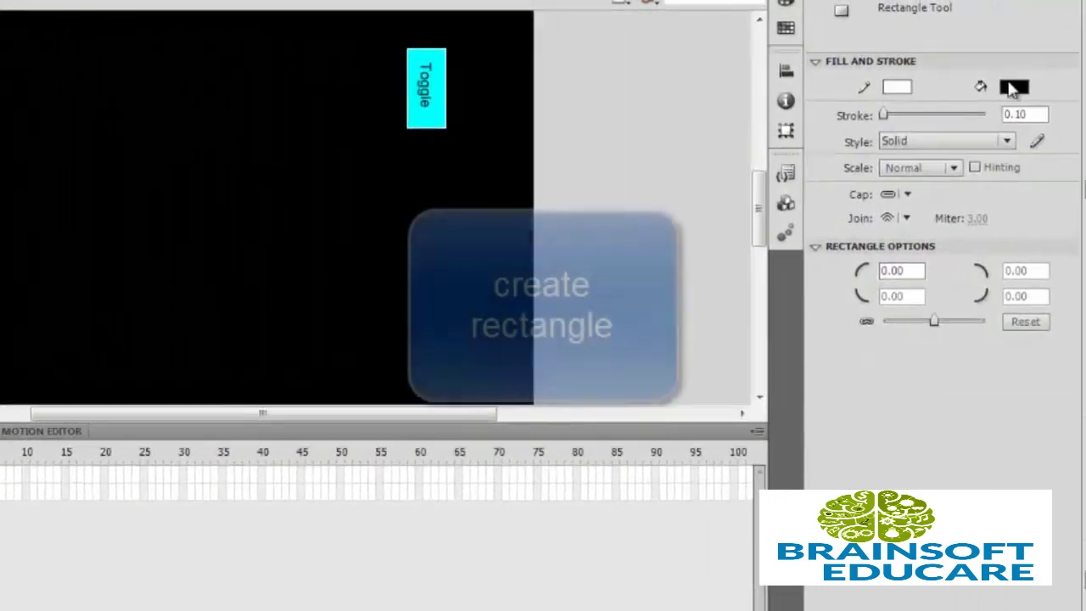
Draw a large white-filled rectangle across the left side of the stage
click(1014, 87)
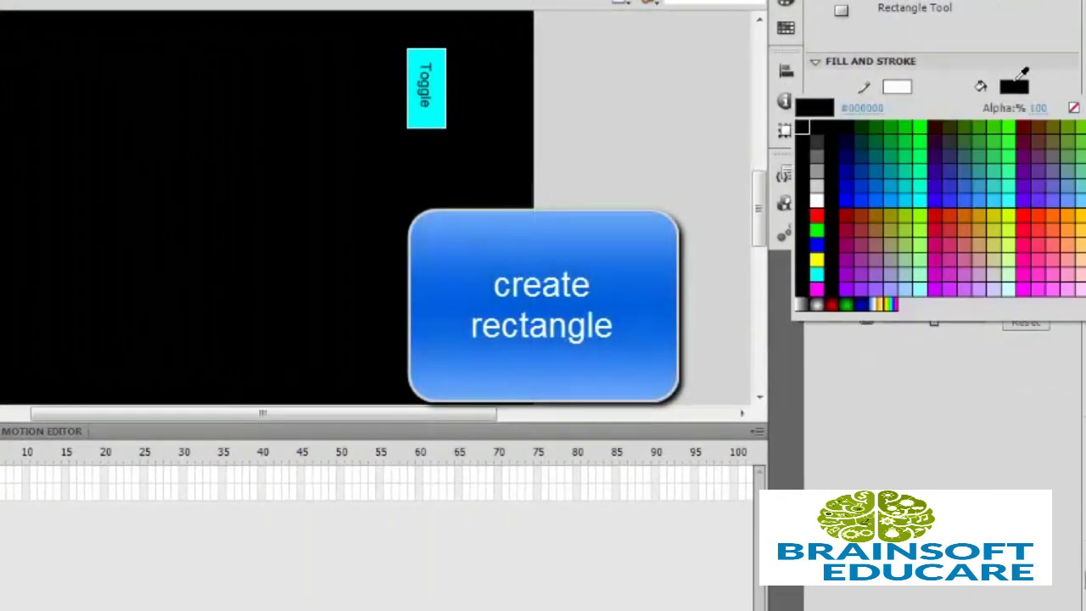
click(816, 198)
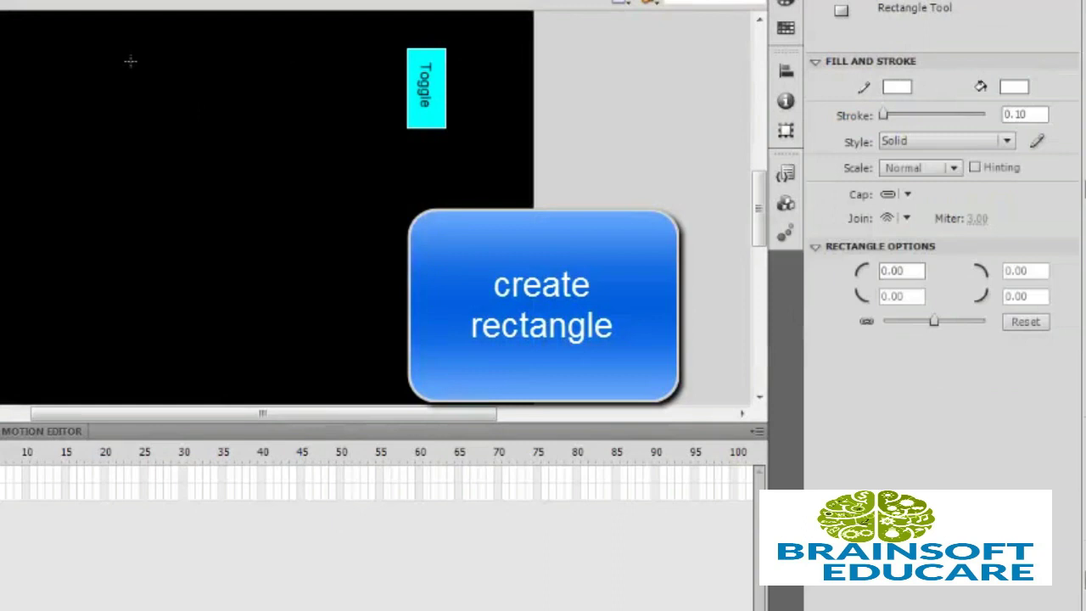
drag(61, 52, 409, 358)
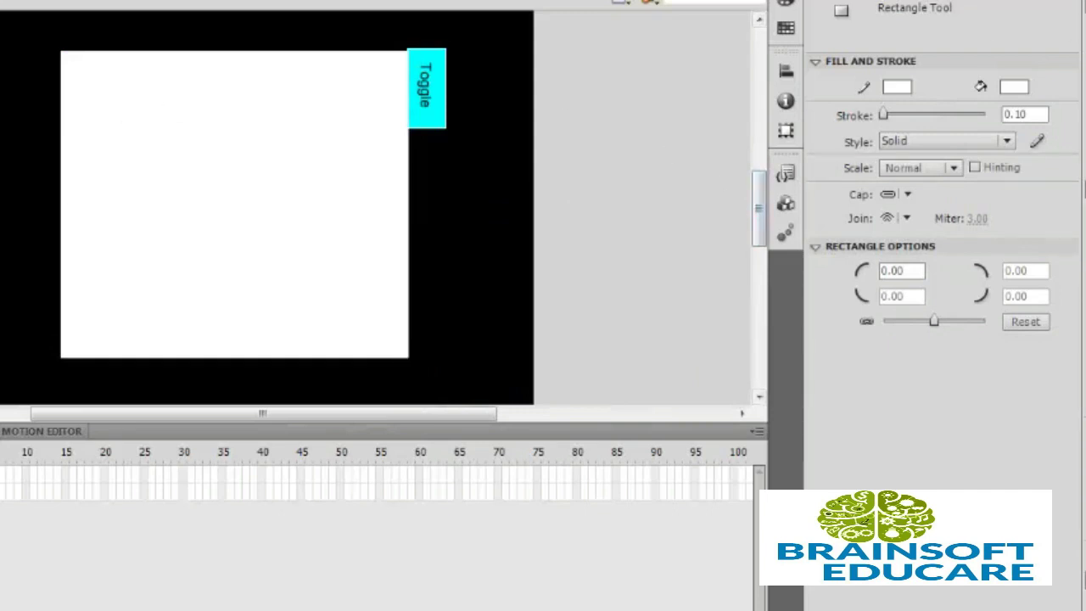
Convert the white rectangle into a Movie Clip named mve and edit it in place
key(v)
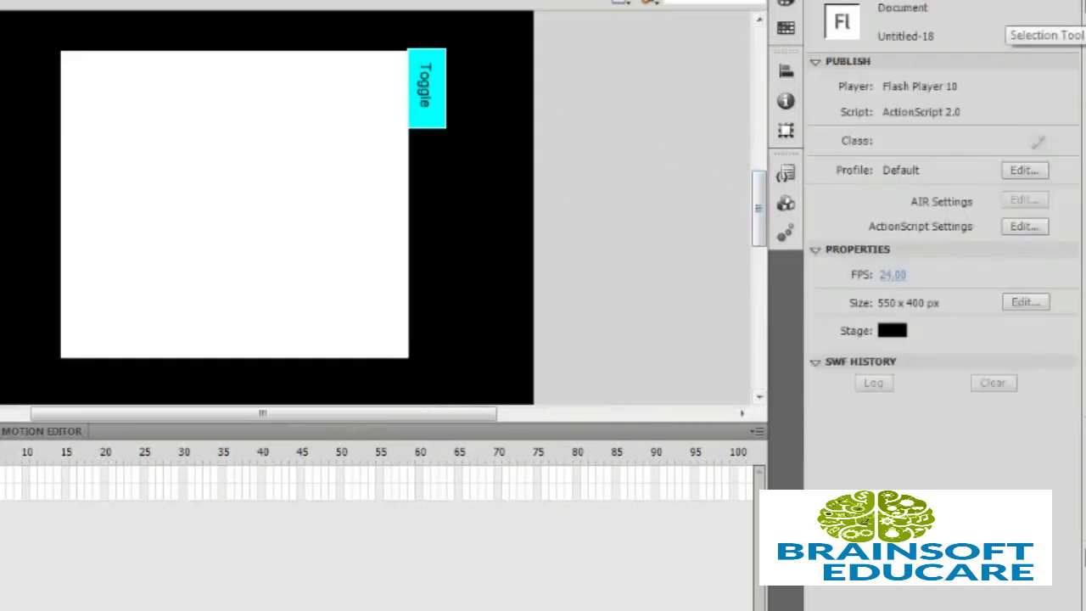
click(349, 164)
key(F8)
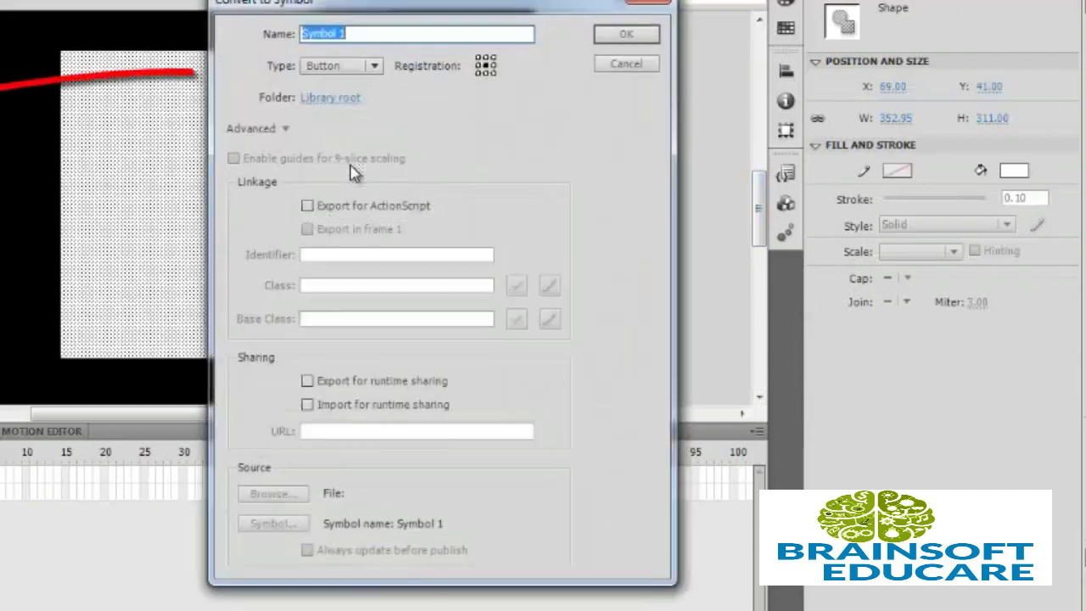
click(371, 66)
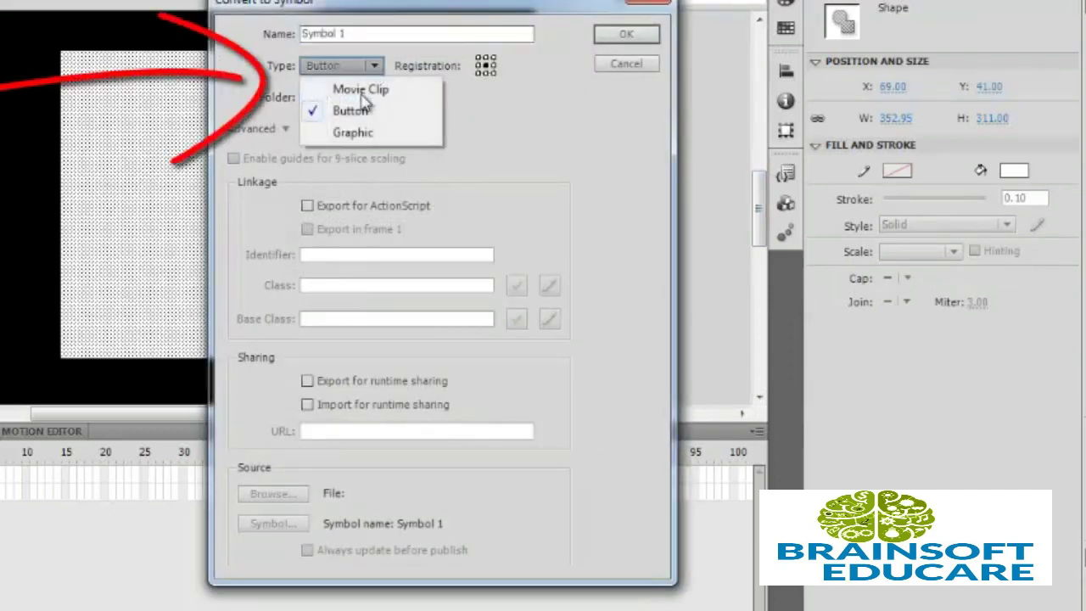
click(354, 88)
click(354, 33)
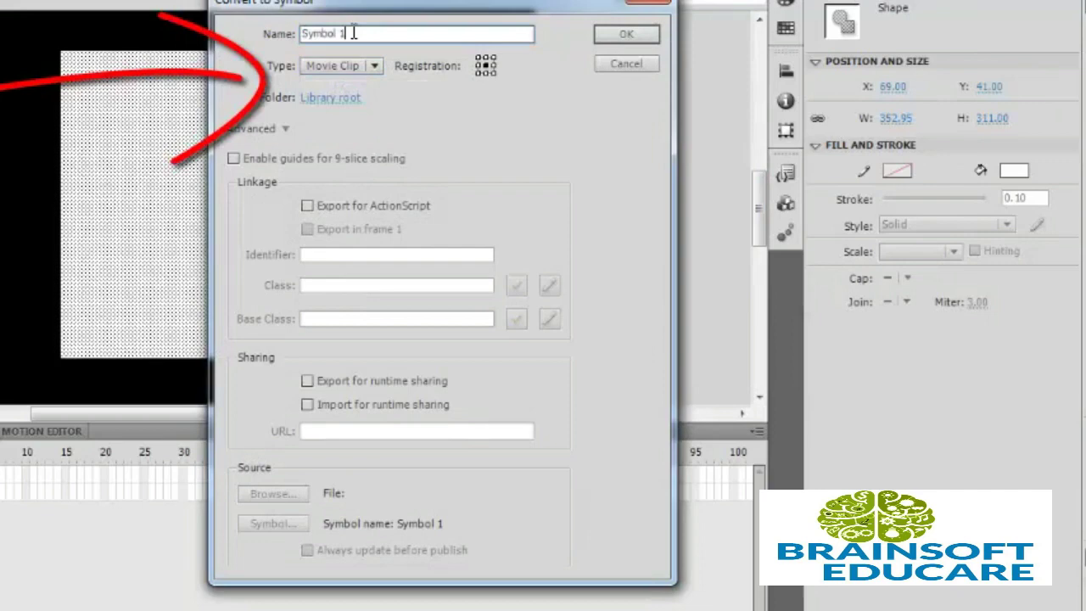
key(BackSpace)
key(BackSpace)
key(BackSpace)
key(BackSpace)
key(BackSpace)
key(BackSpace)
key(BackSpace)
text(mve)
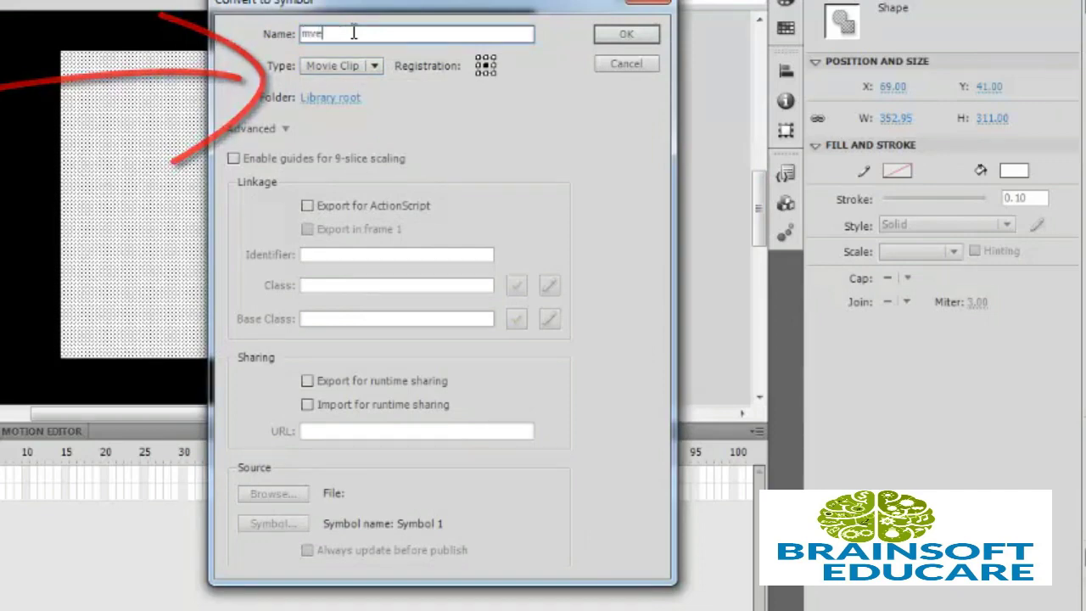
key(Return)
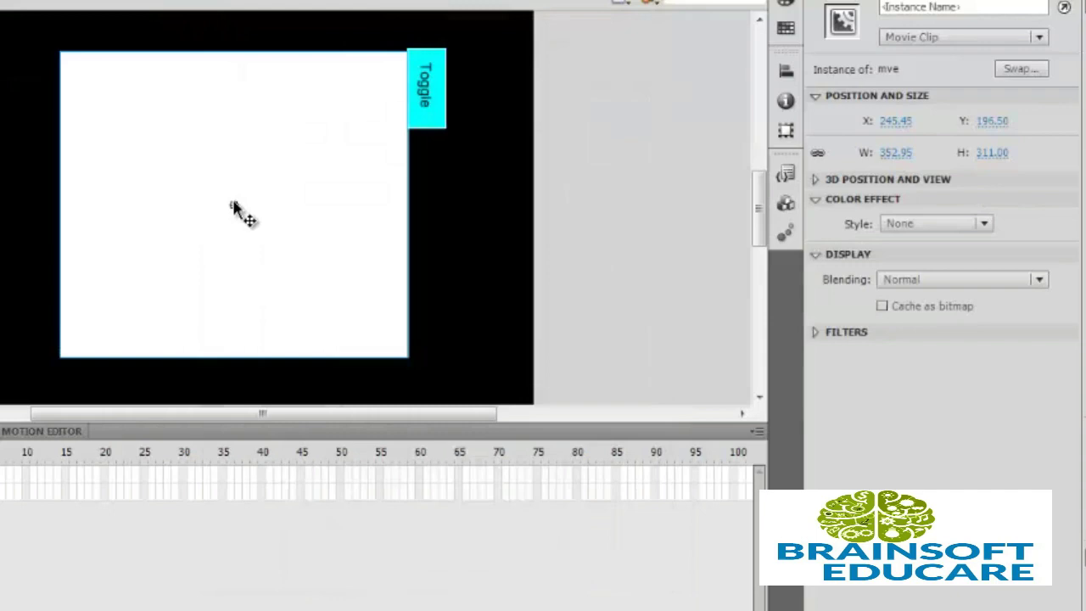
double_click(235, 206)
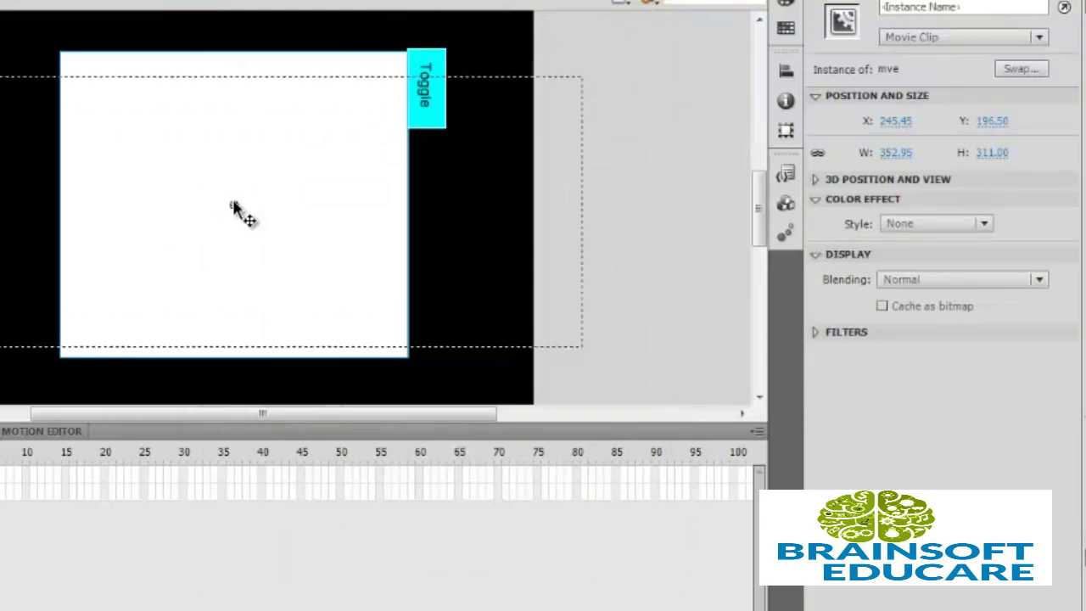
click(235, 206)
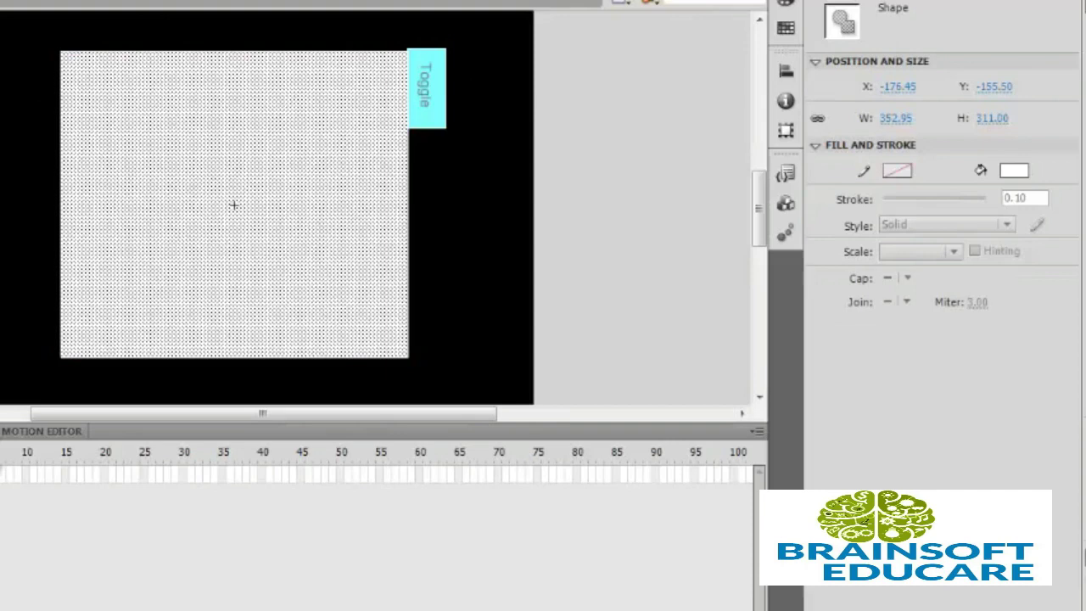
Add a keyframe at frame 15 and a classic tween spanning frames 1 to 15
click(66, 473)
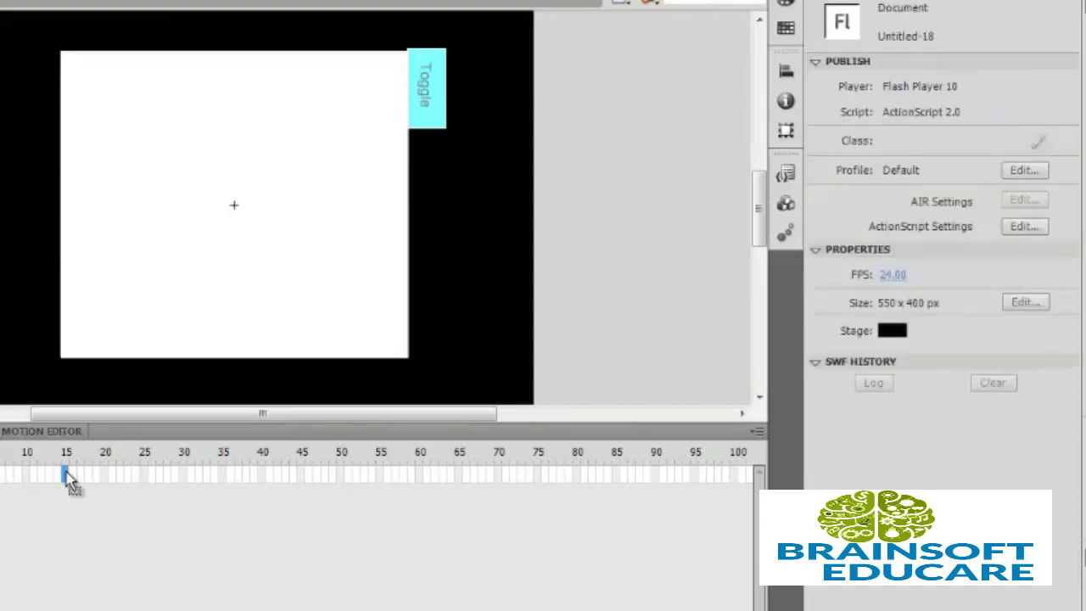
right_click(66, 476)
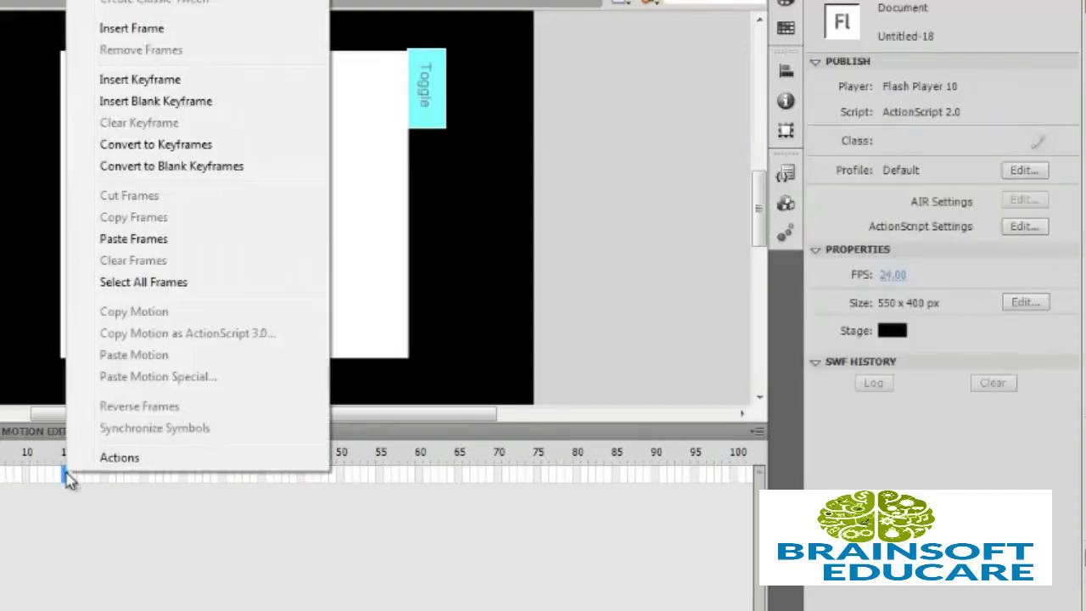
click(140, 80)
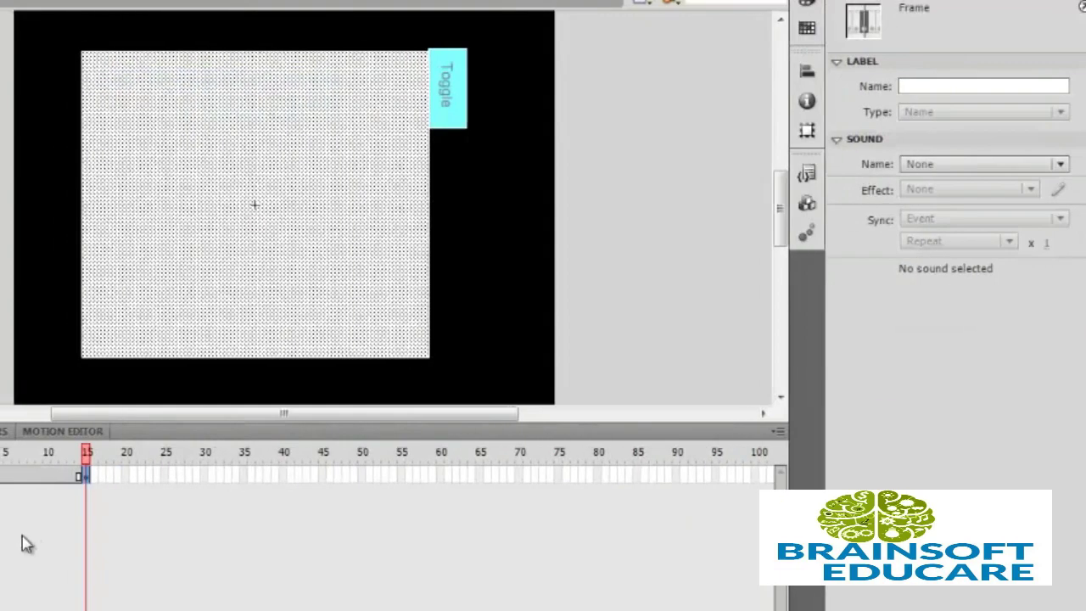
right_click(62, 475)
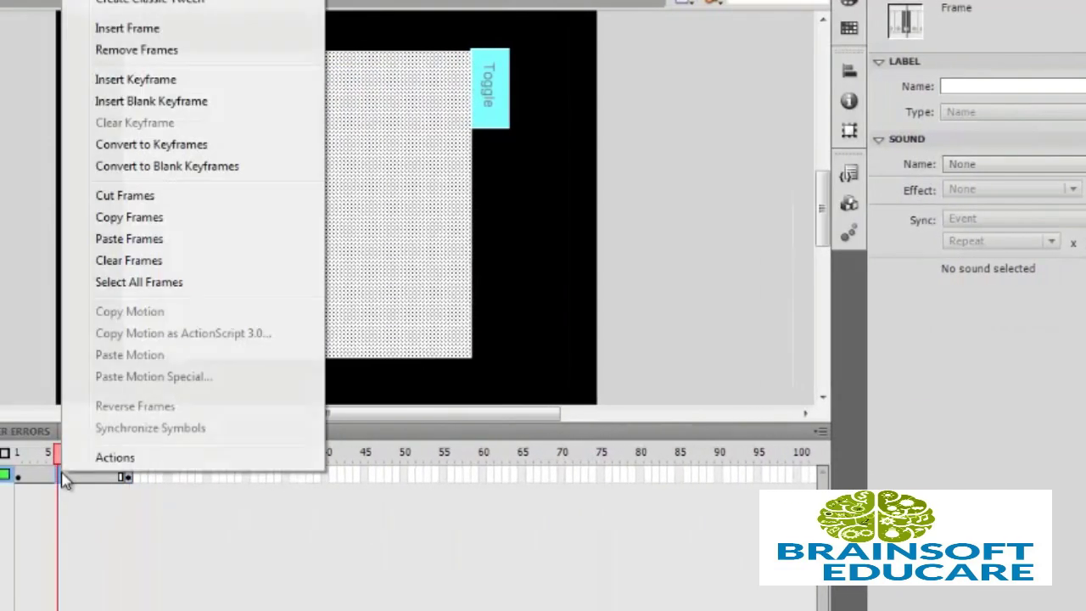
click(145, 7)
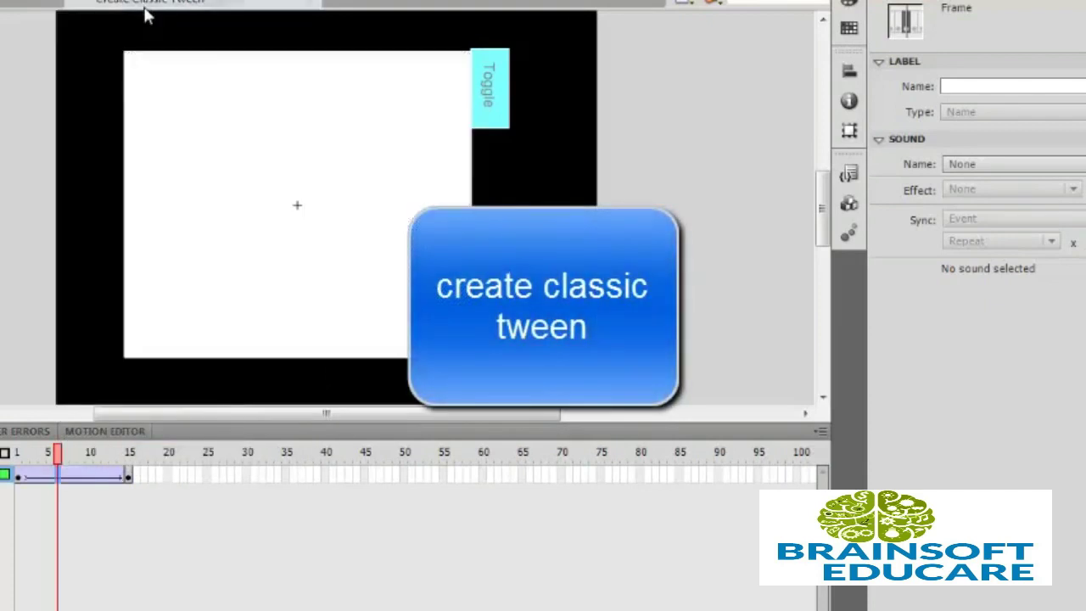
click(18, 476)
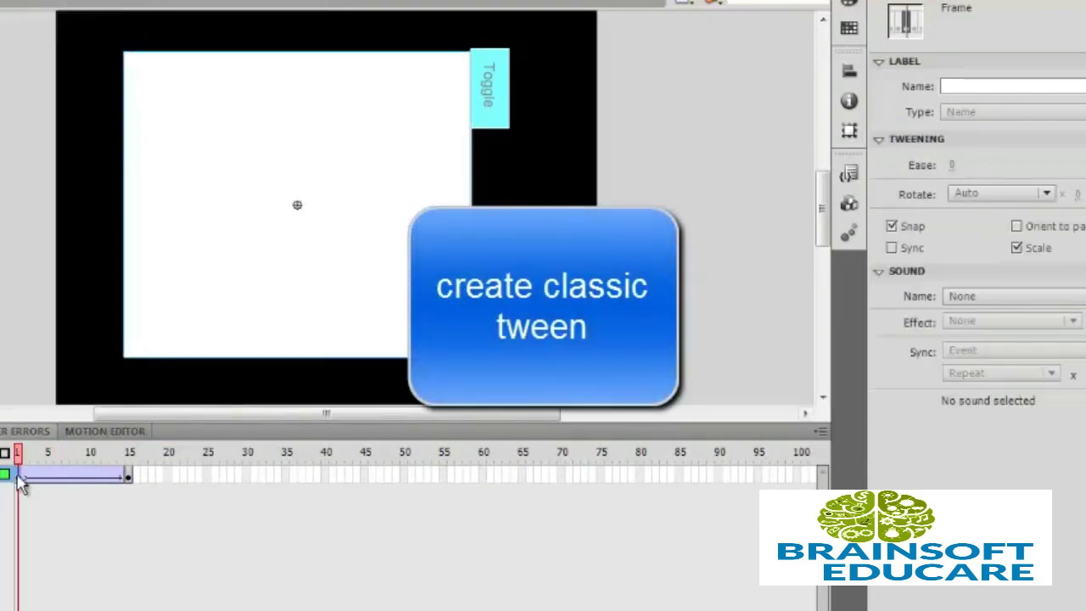
click(182, 307)
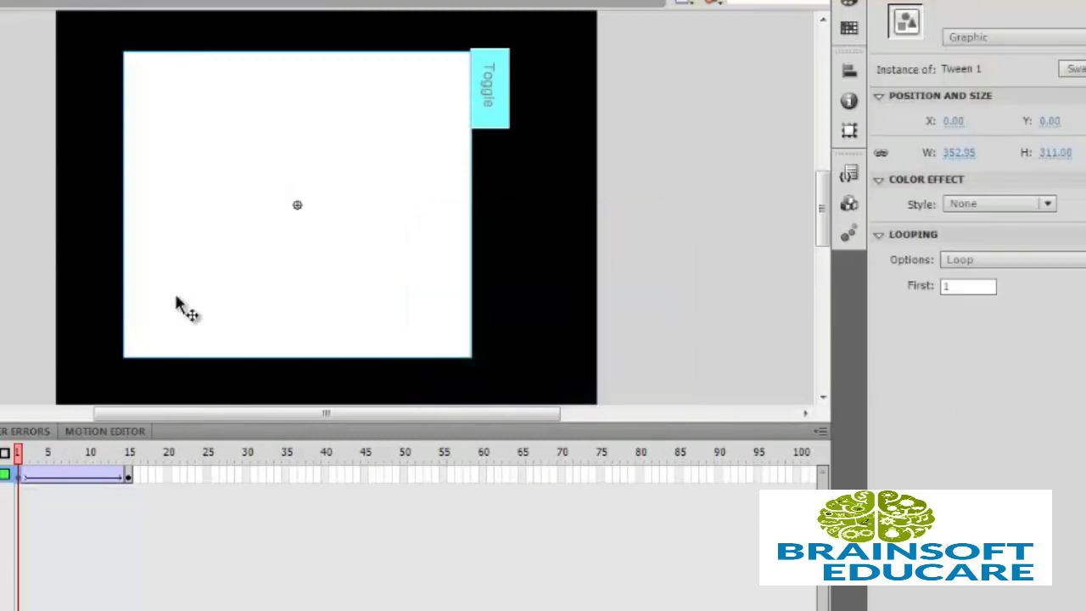
Shrink the frame-1 rectangle to a tiny square beside the Toggle button and preview the tween
right_click(177, 303)
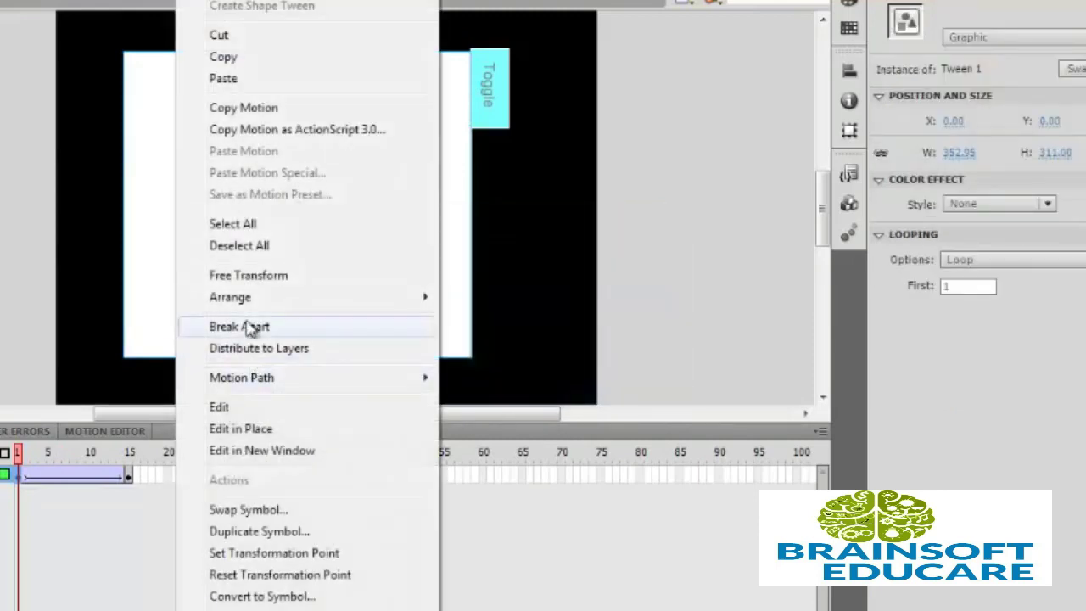
click(248, 277)
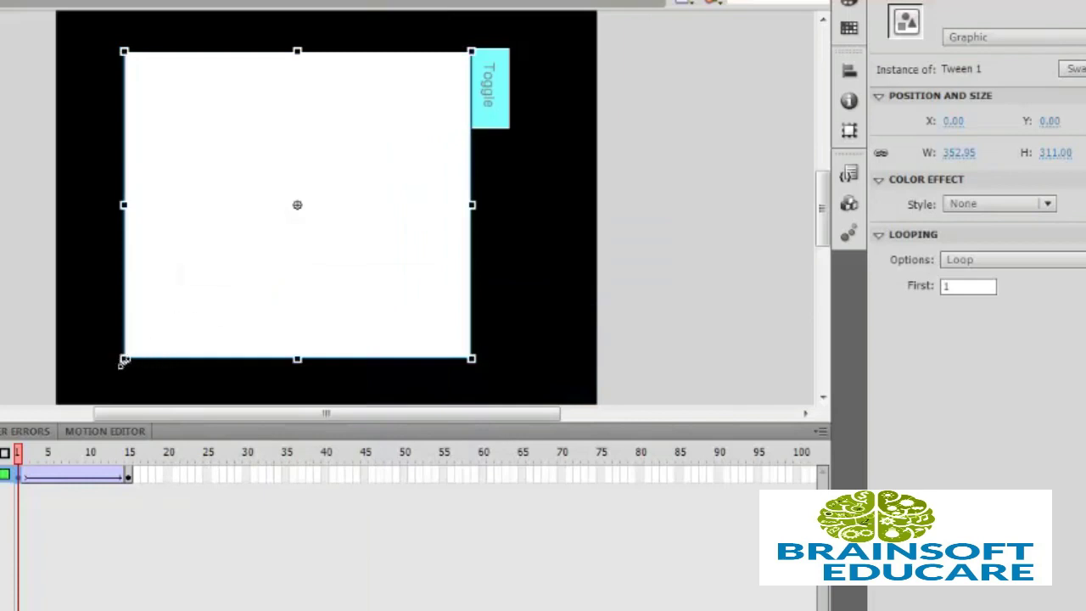
drag(123, 357, 299, 210)
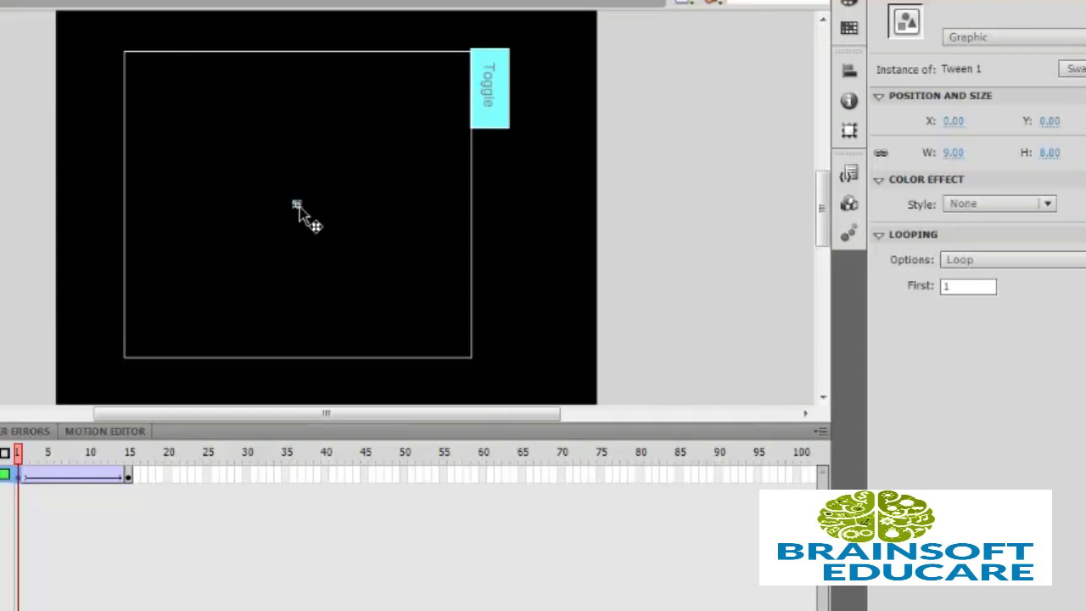
drag(298, 208, 469, 99)
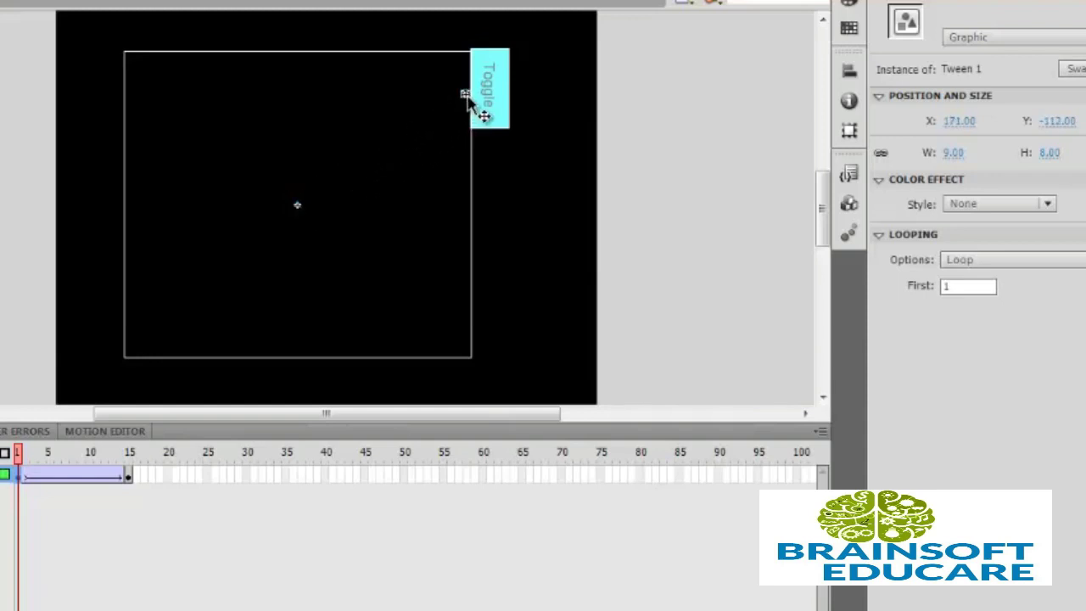
click(328, 53)
right_click(326, 53)
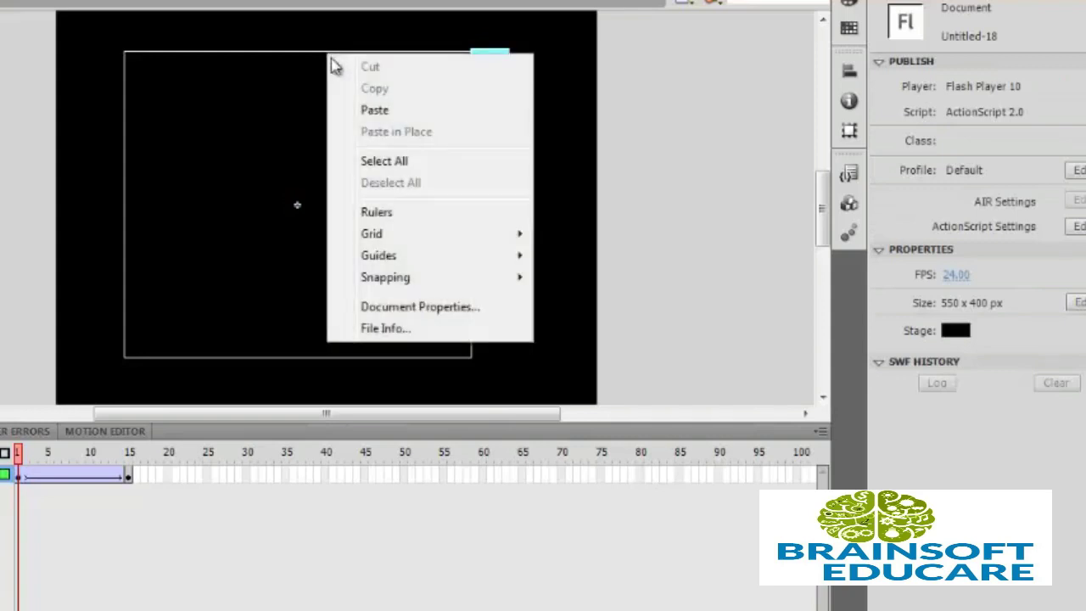
click(319, 53)
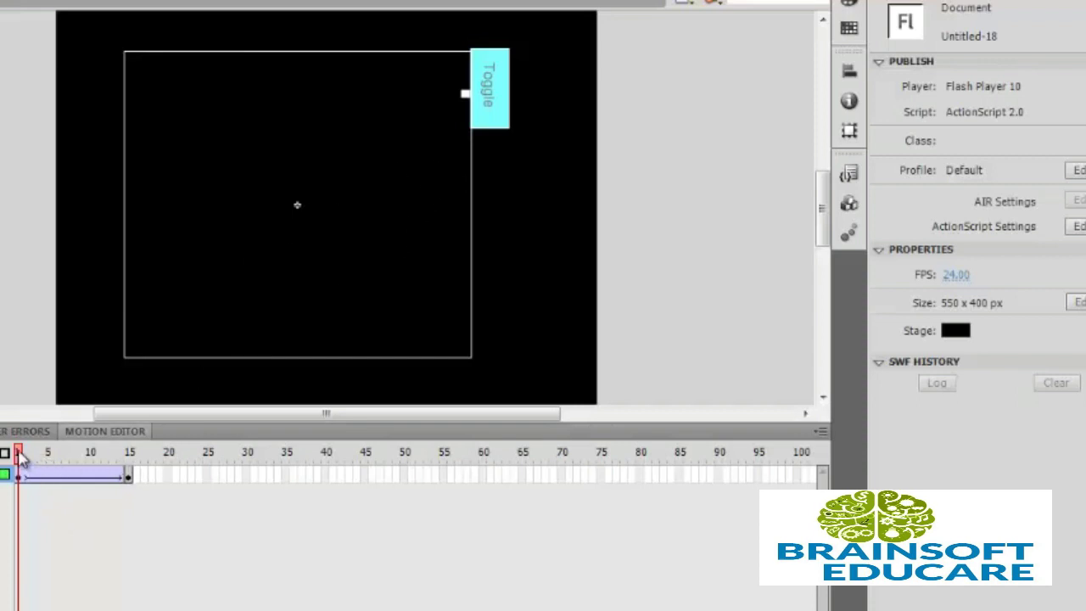
drag(26, 456, 132, 443)
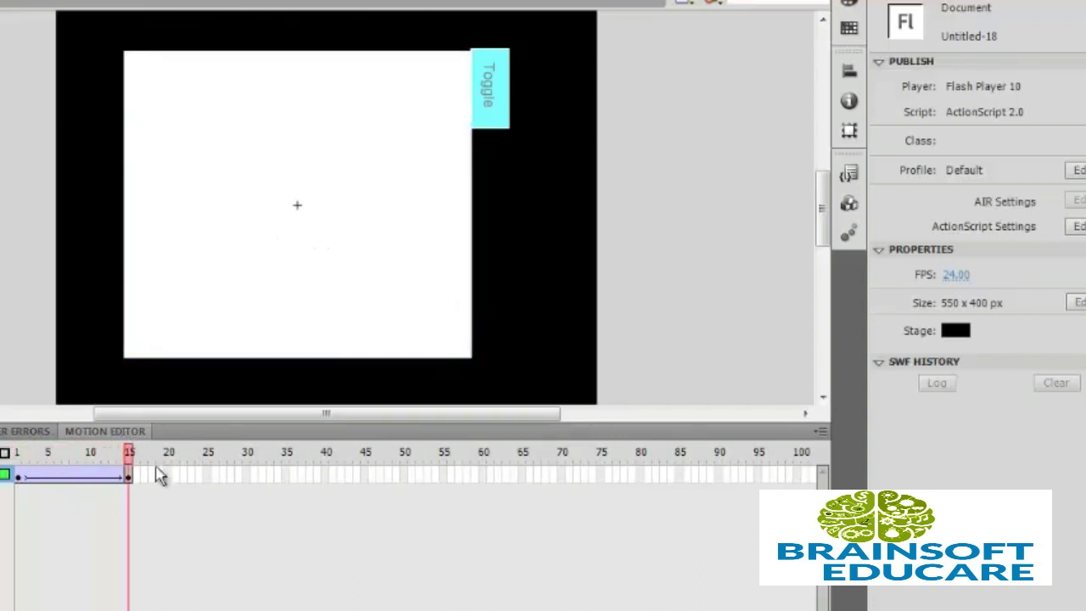
Insert a keyframe at frame 30 and add a classic tween spanning frames 15–30
click(248, 475)
right_click(249, 475)
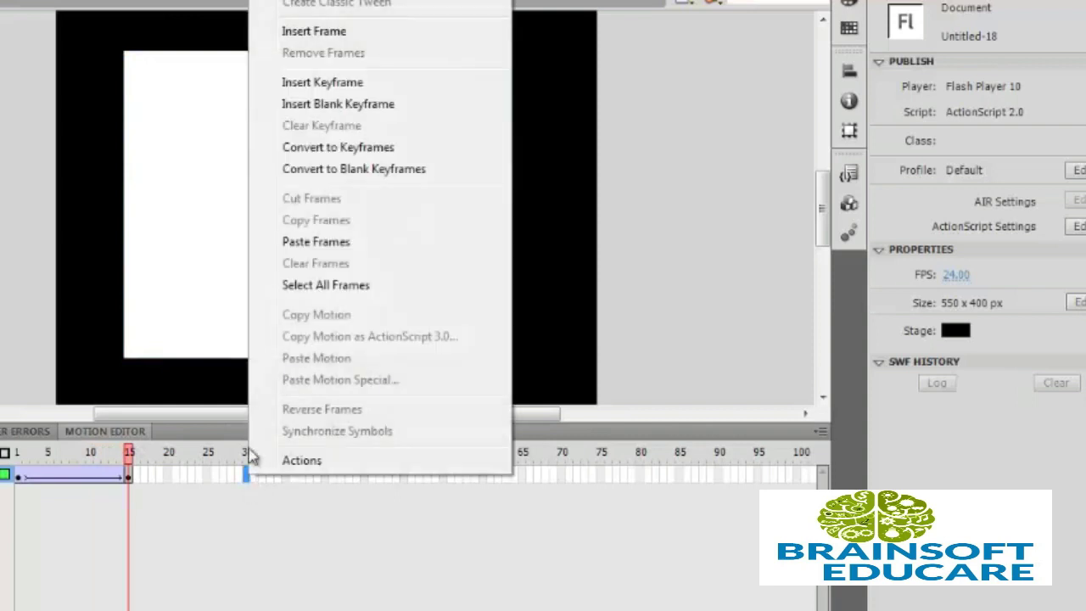
click(320, 83)
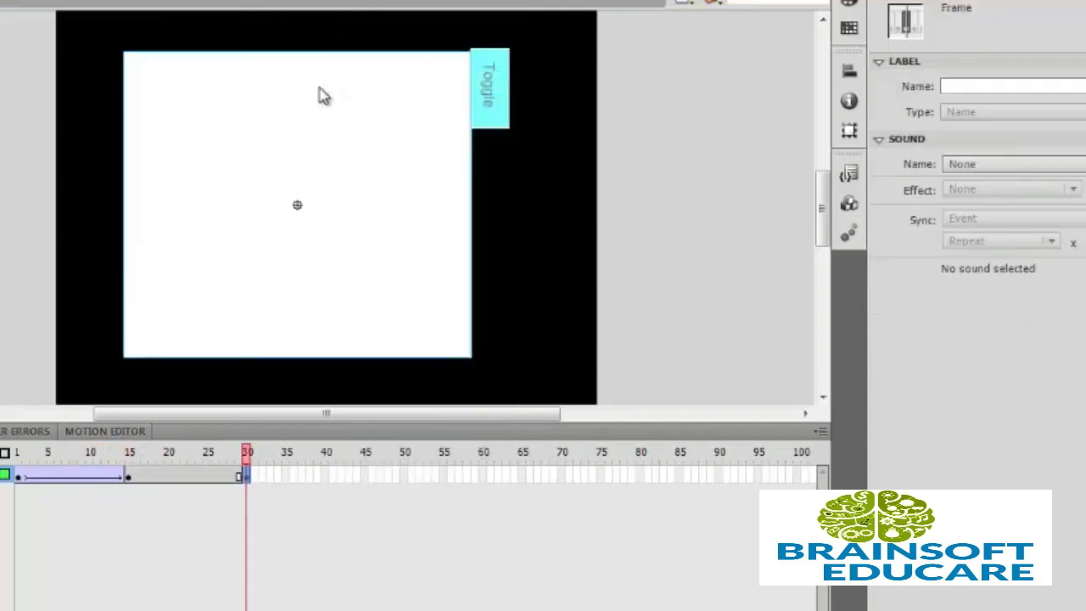
right_click(207, 477)
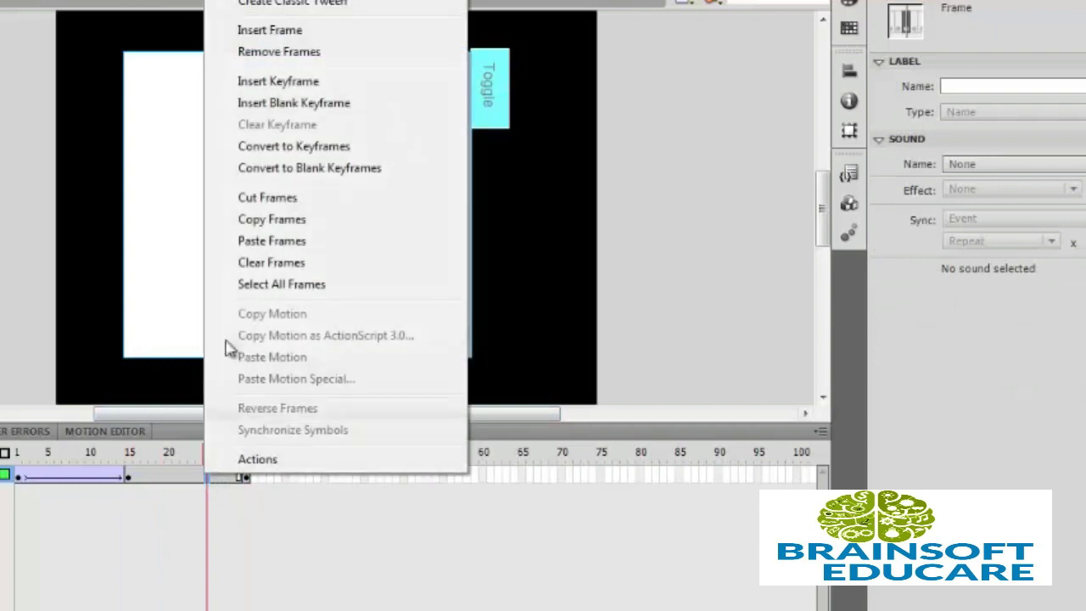
click(331, 5)
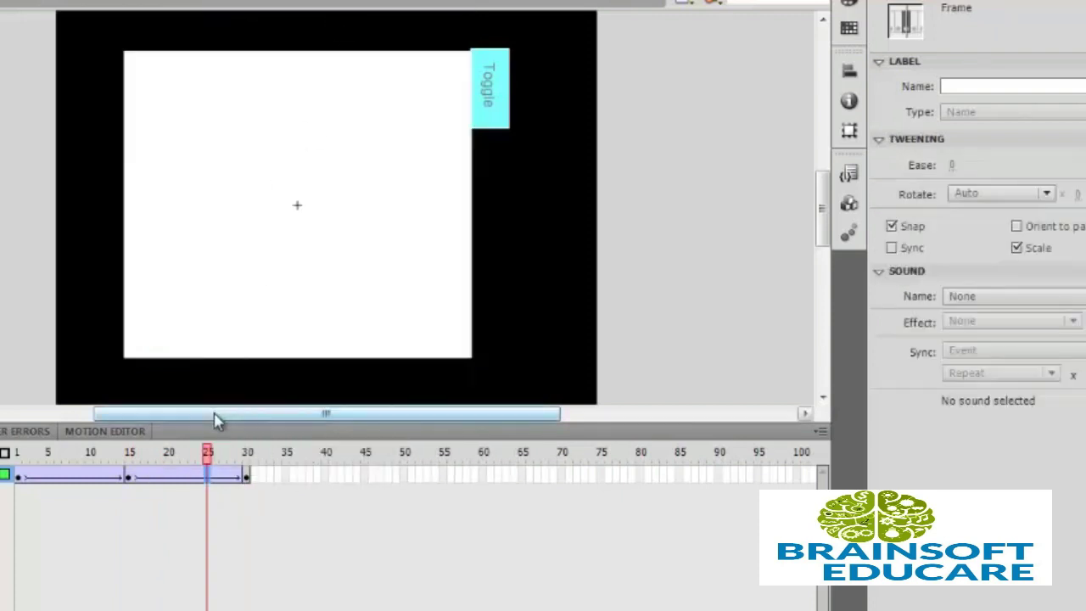
drag(210, 456, 247, 456)
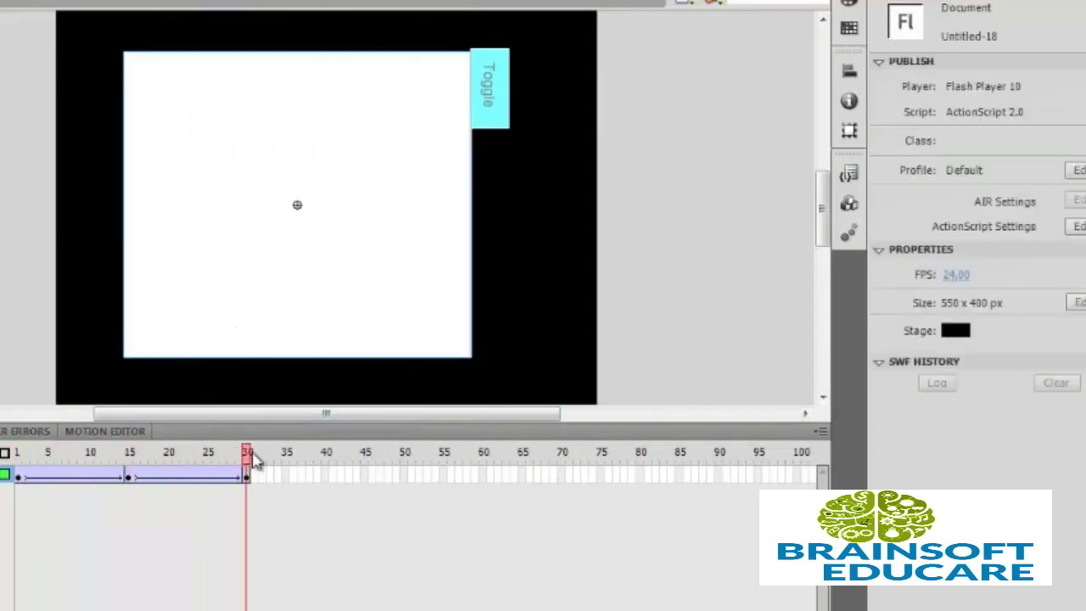
At frame 30, shrink the white rectangle to an 8 x 27 sliver beside the Toggle button
click(223, 255)
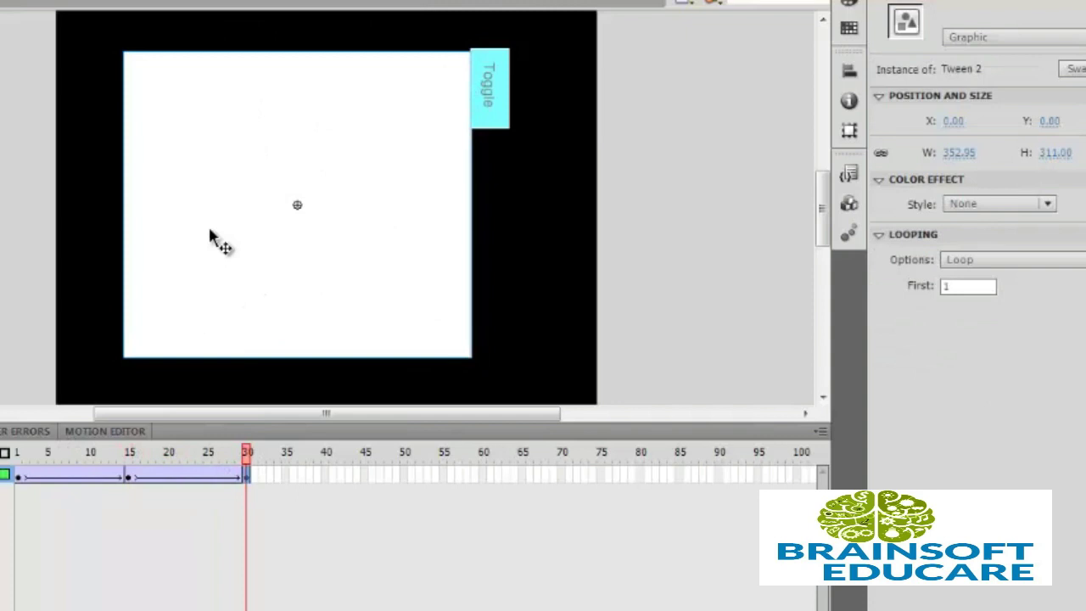
right_click(208, 231)
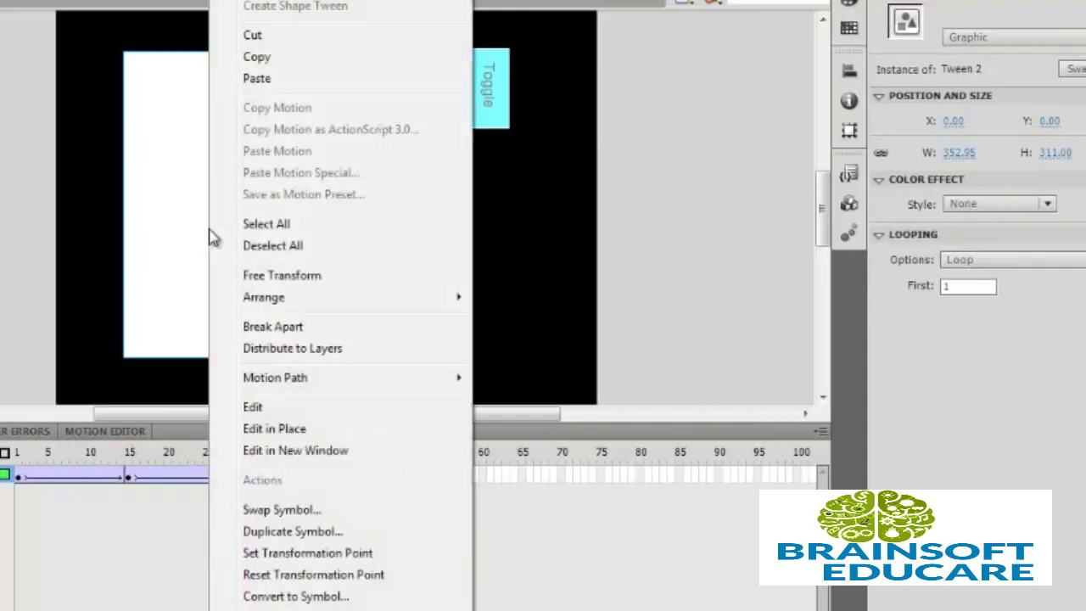
click(269, 276)
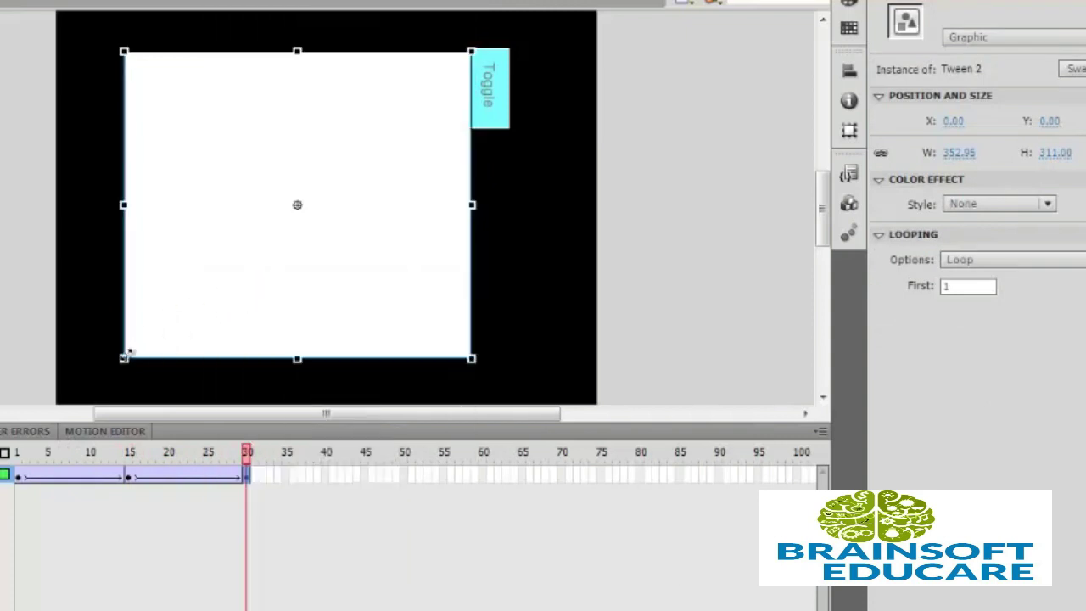
drag(123, 358, 294, 222)
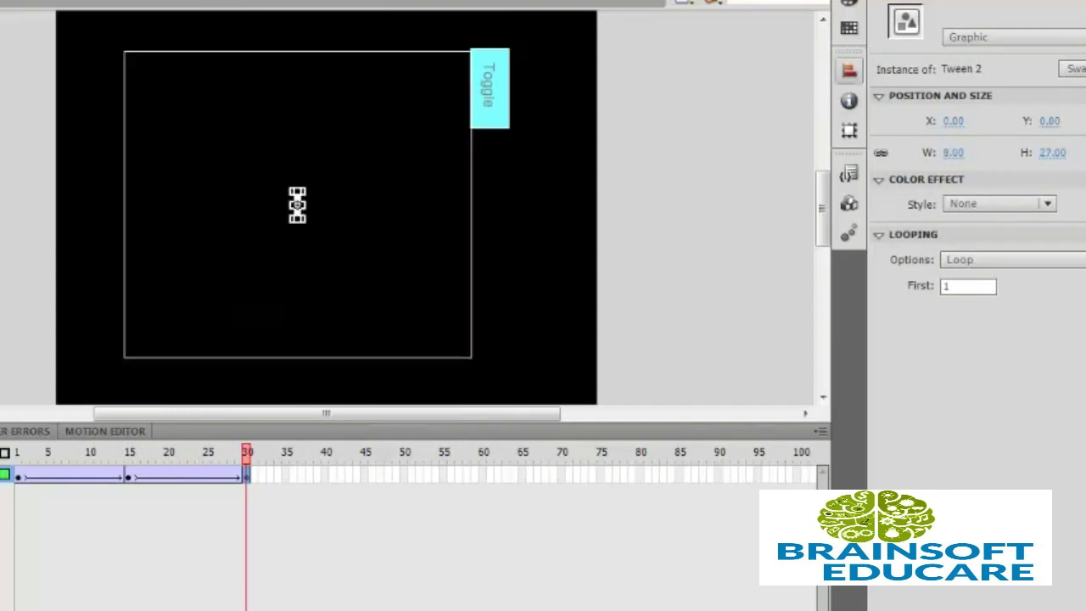
key(v)
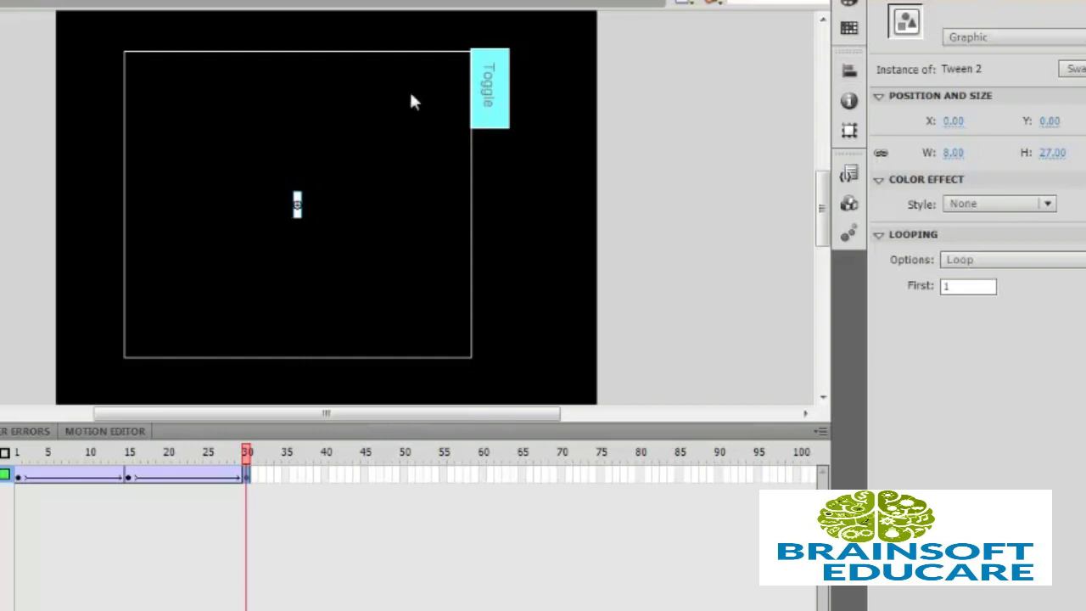
drag(300, 214, 465, 94)
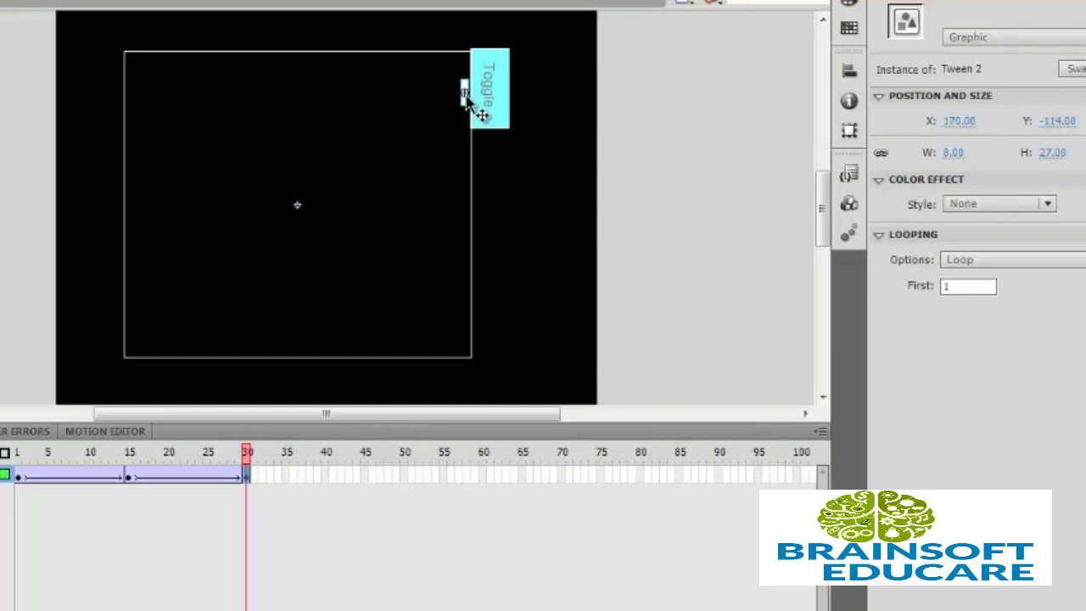
drag(248, 458, 18, 454)
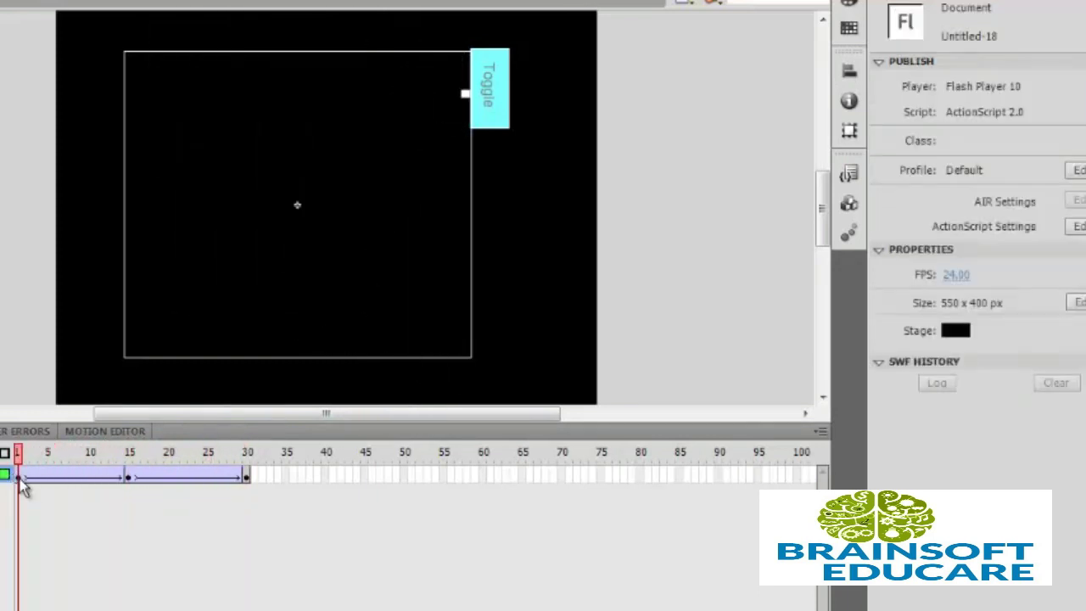
Add a stop(); action to frame 1 in the Actions panel
click(20, 477)
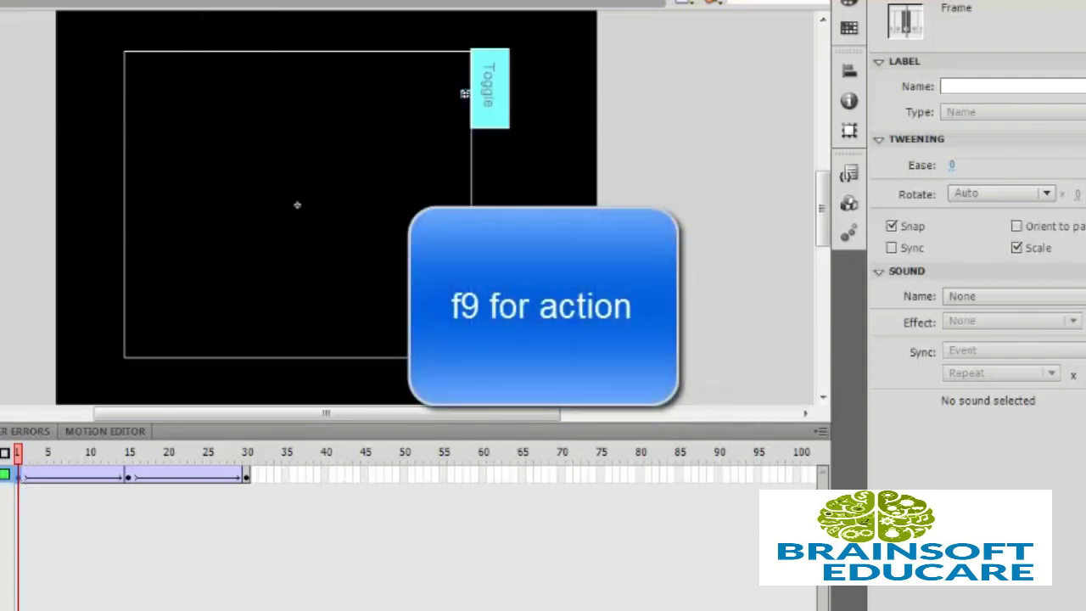
key(alt+o)
key(Escape)
key(alt+o)
key(Right)
key(Right)
key(Right)
key(Left)
key(Right)
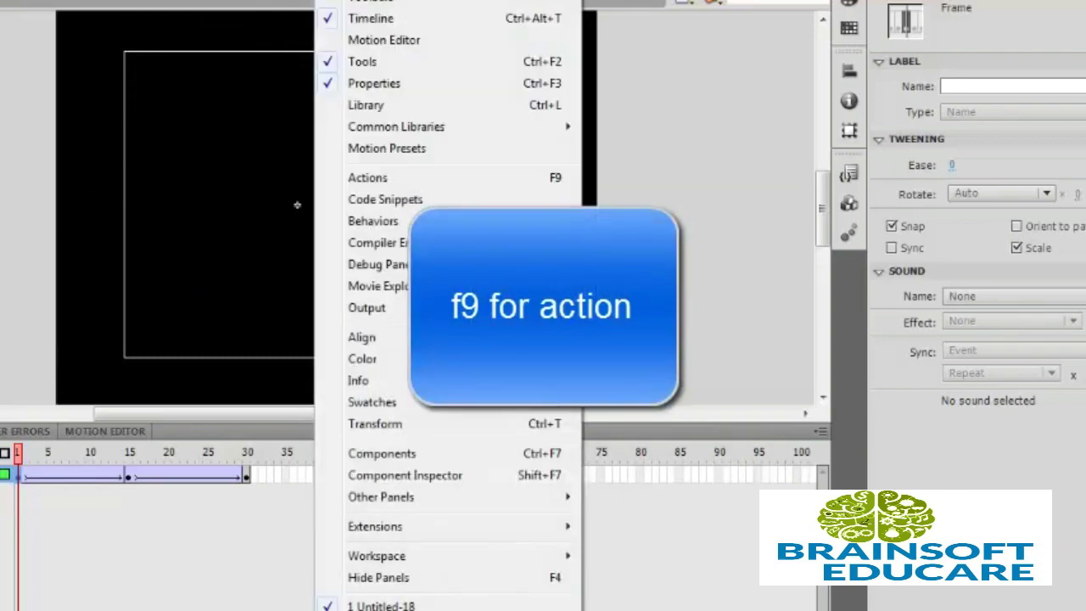
click(386, 180)
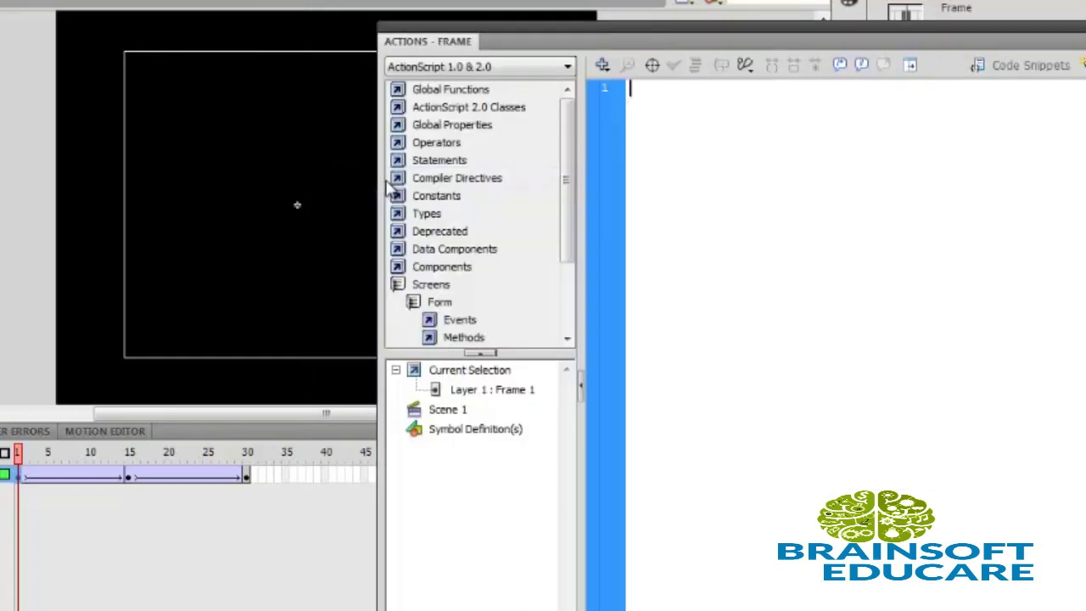
text(stop)
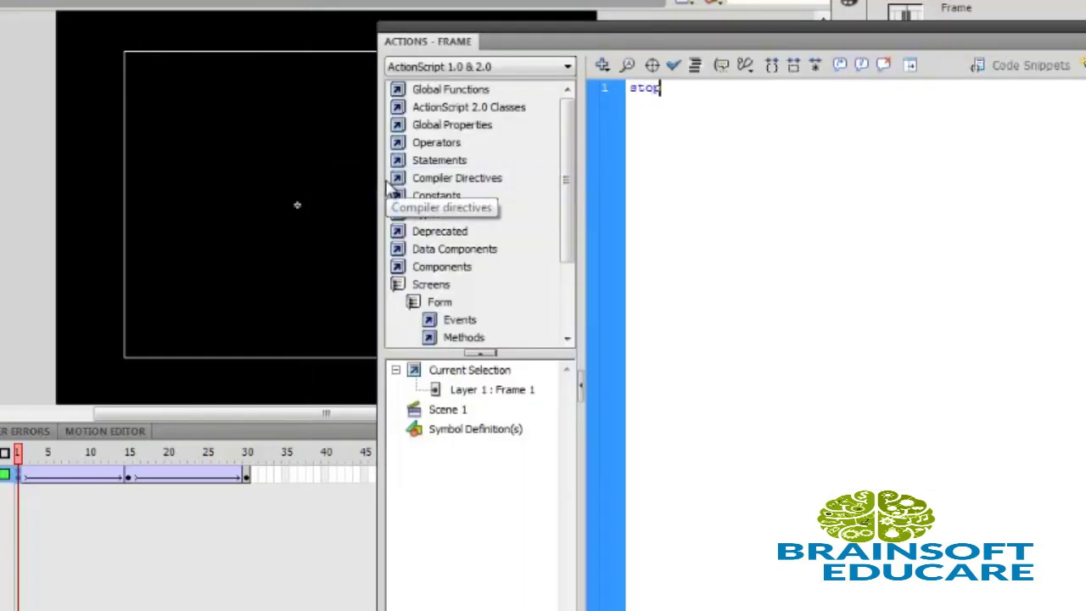
text(();)
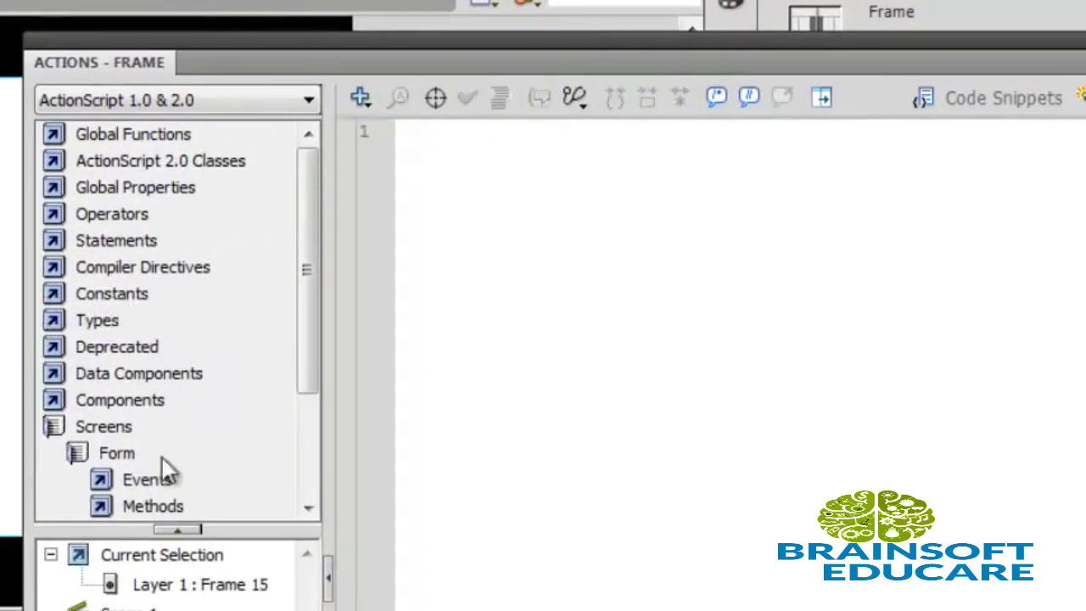
Add a stop(); action to frame 15 and close the Actions panel
click(429, 168)
text(stop();)
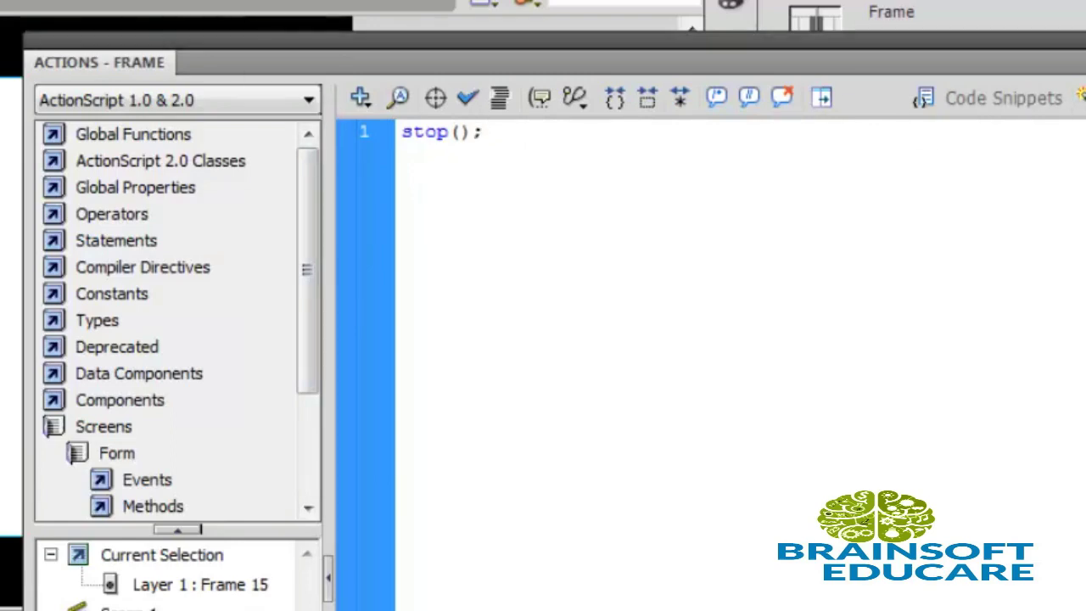
key(F9)
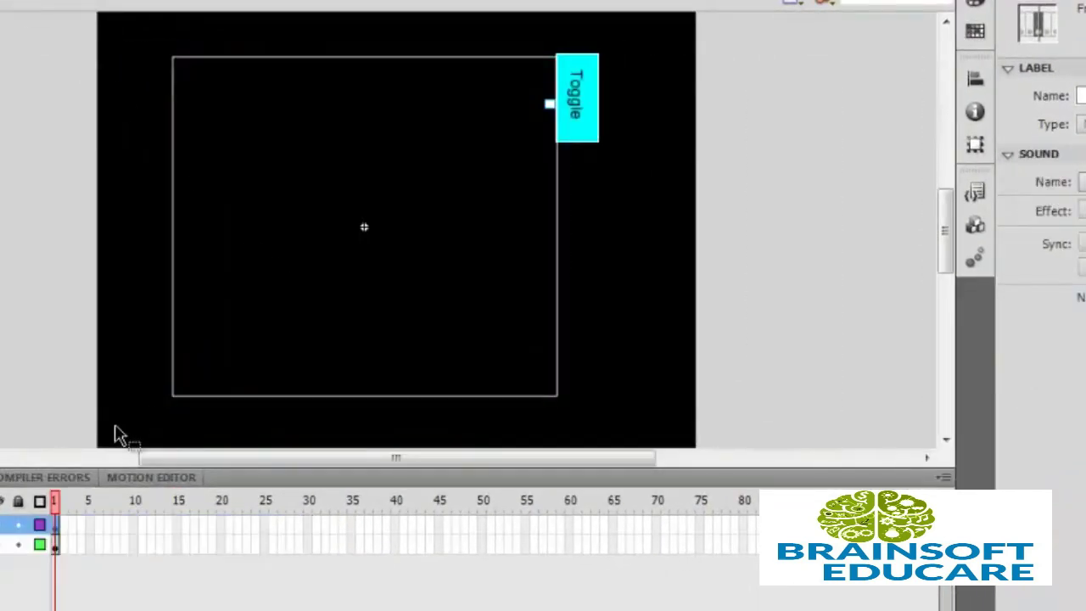
click(584, 99)
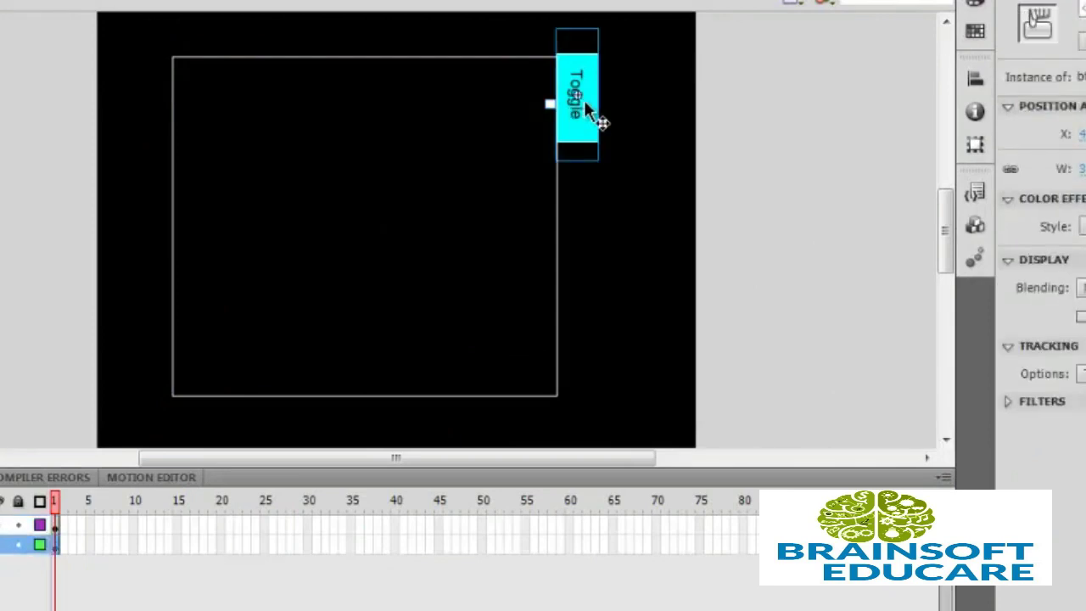